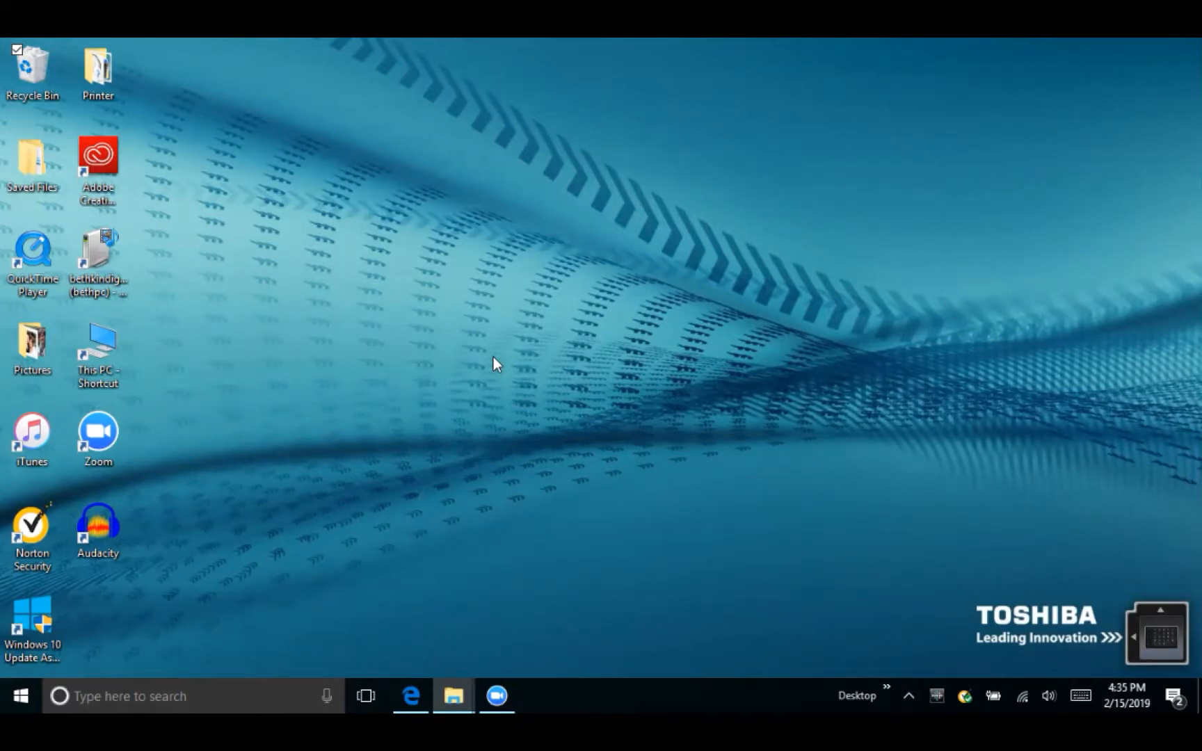
Launch Audacity from the desktop and widen its window.
{"action": "double_click", "coordinate": [98, 541]}
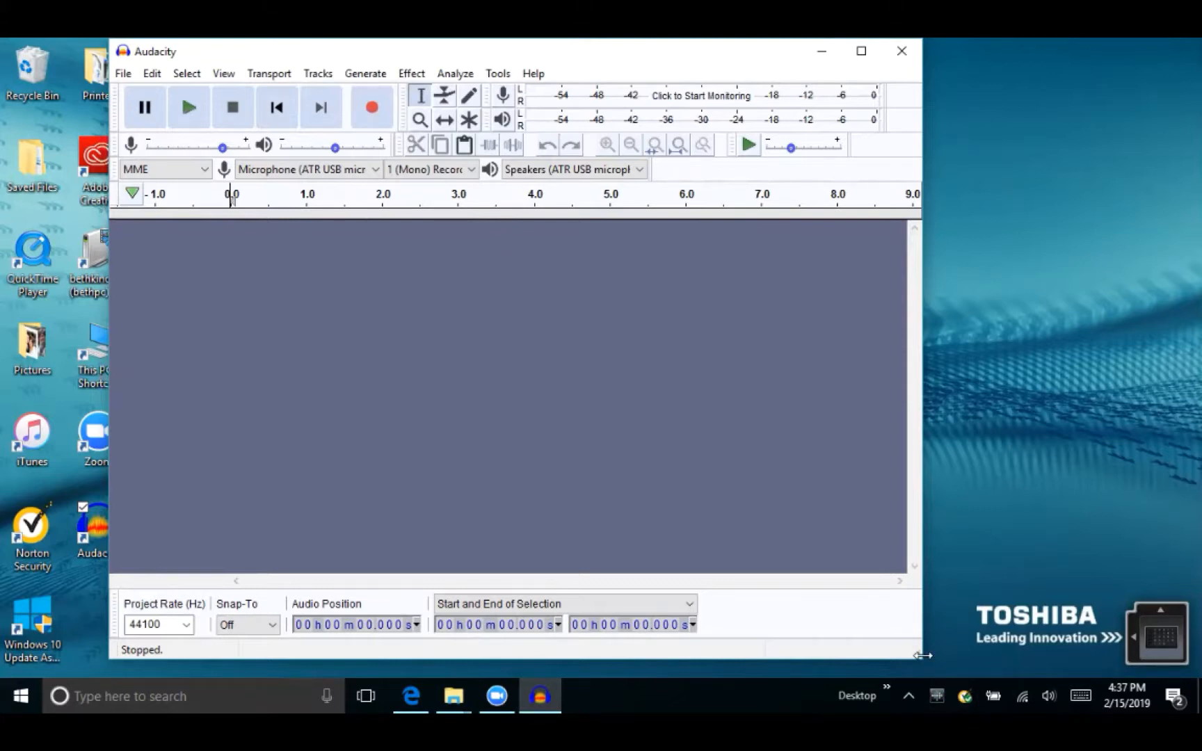
{"action": "left_click_drag", "start_coordinate": [922, 655], "coordinate": [1160, 658]}
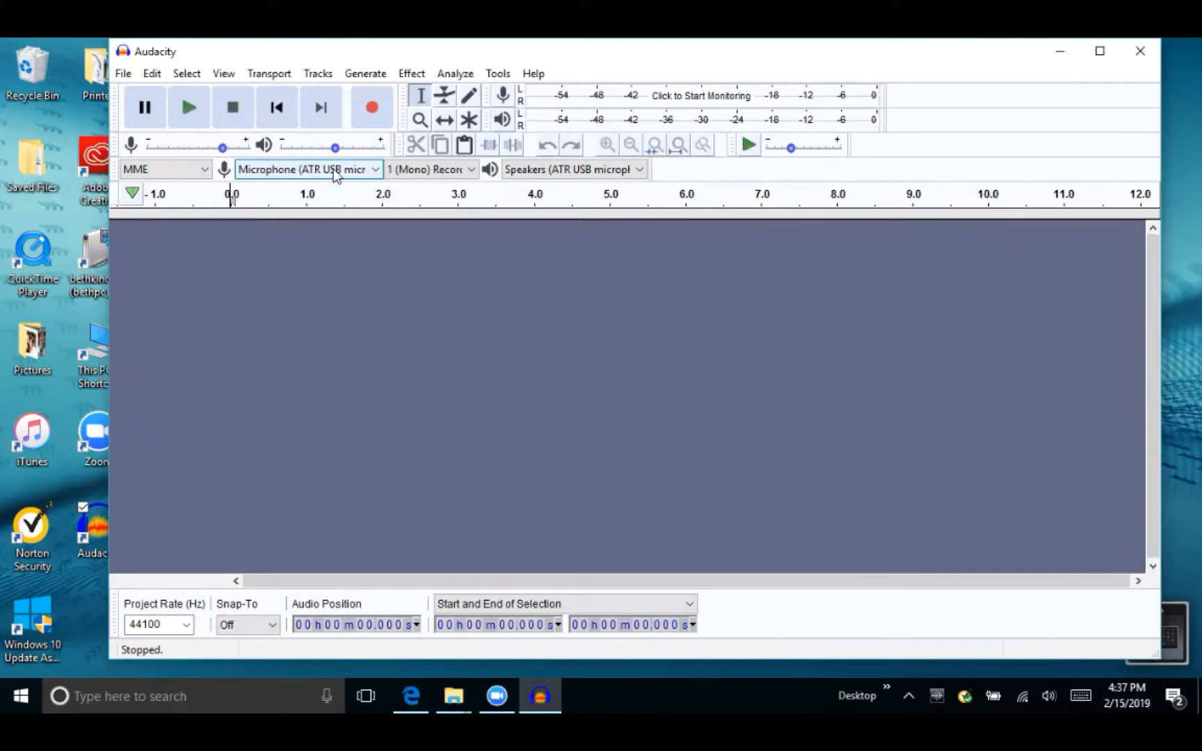
Review the recording and playback device choices, keep the ATR USB microphone for both, and choose 1 (Mono) Recording.
{"action": "left_click", "coordinate": [379, 169]}
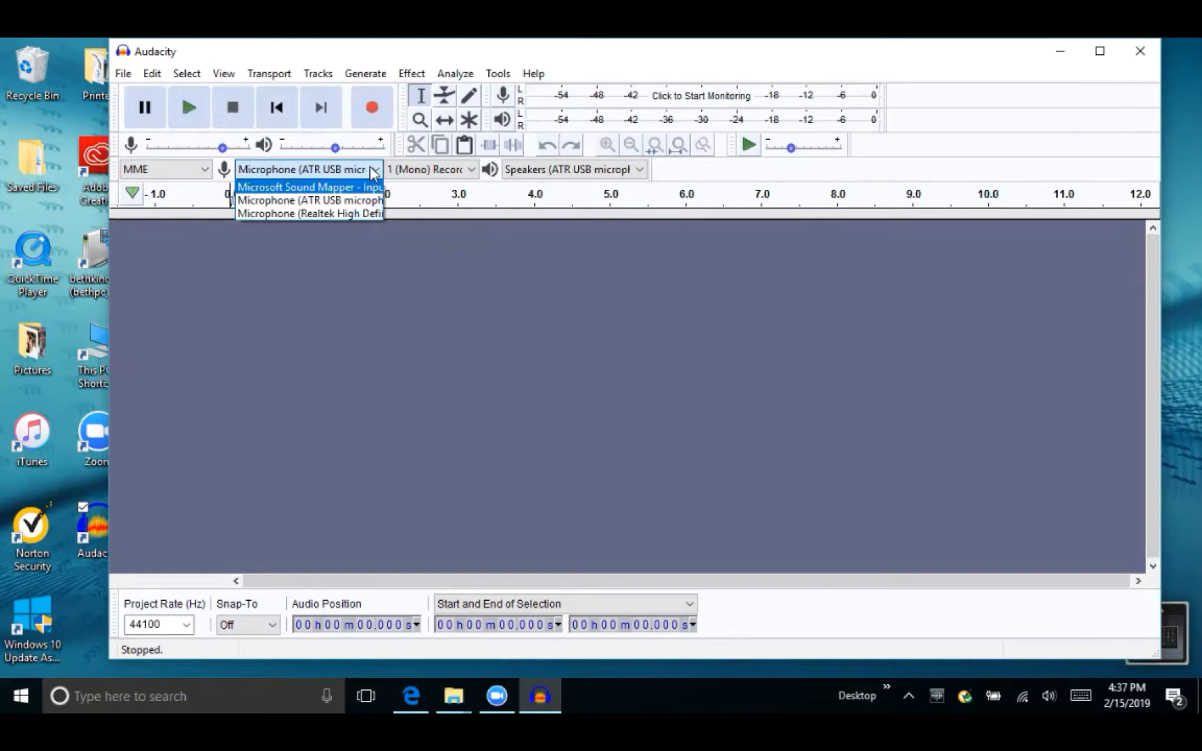
{"action": "left_click", "coordinate": [491, 177]}
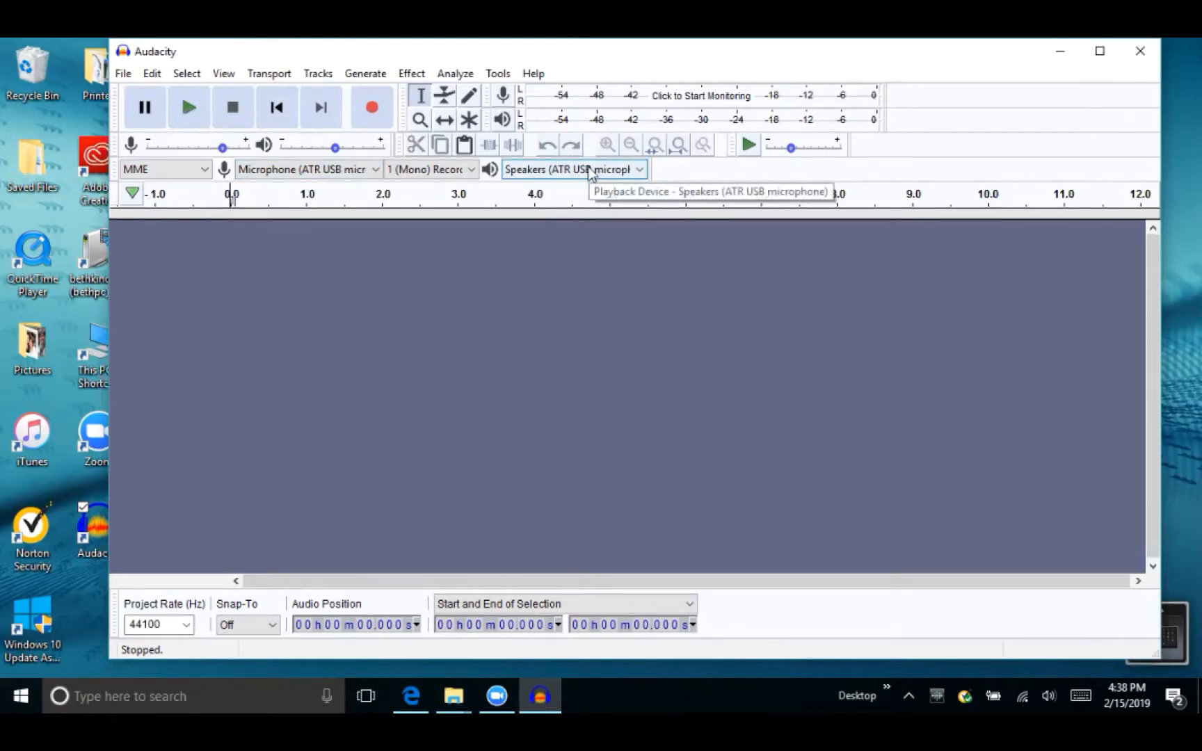
{"action": "left_click", "coordinate": [637, 171]}
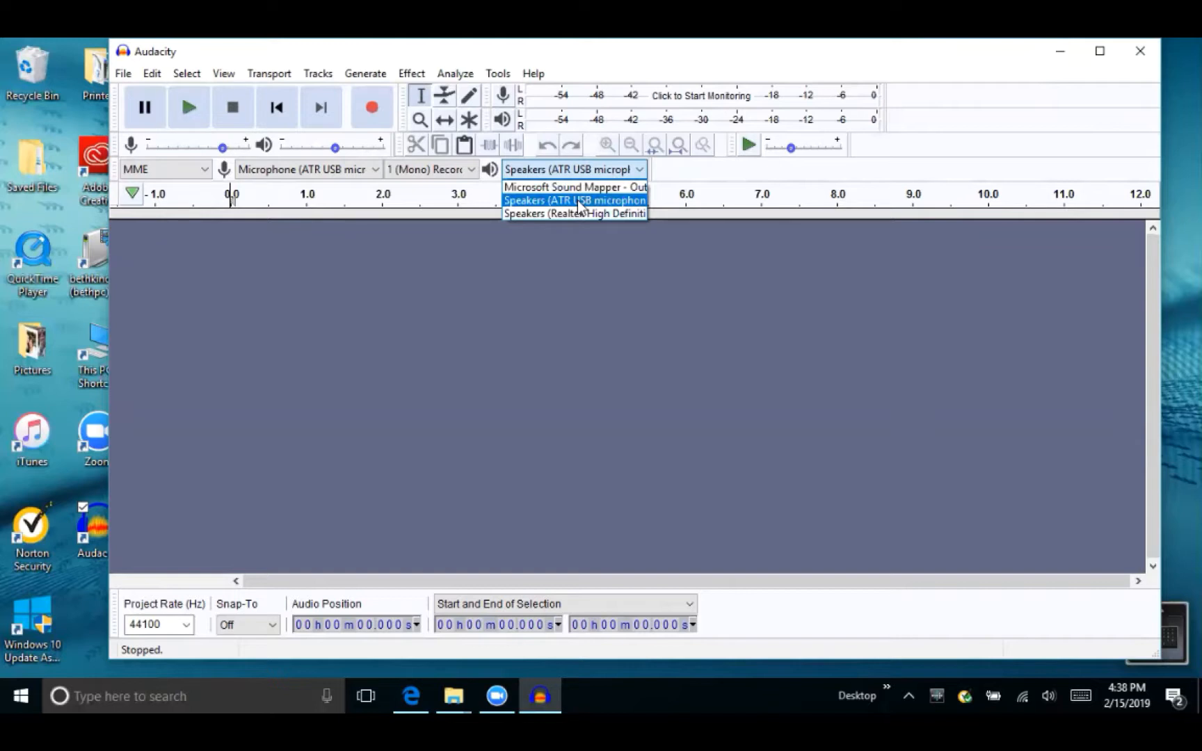
{"action": "left_click", "coordinate": [472, 172]}
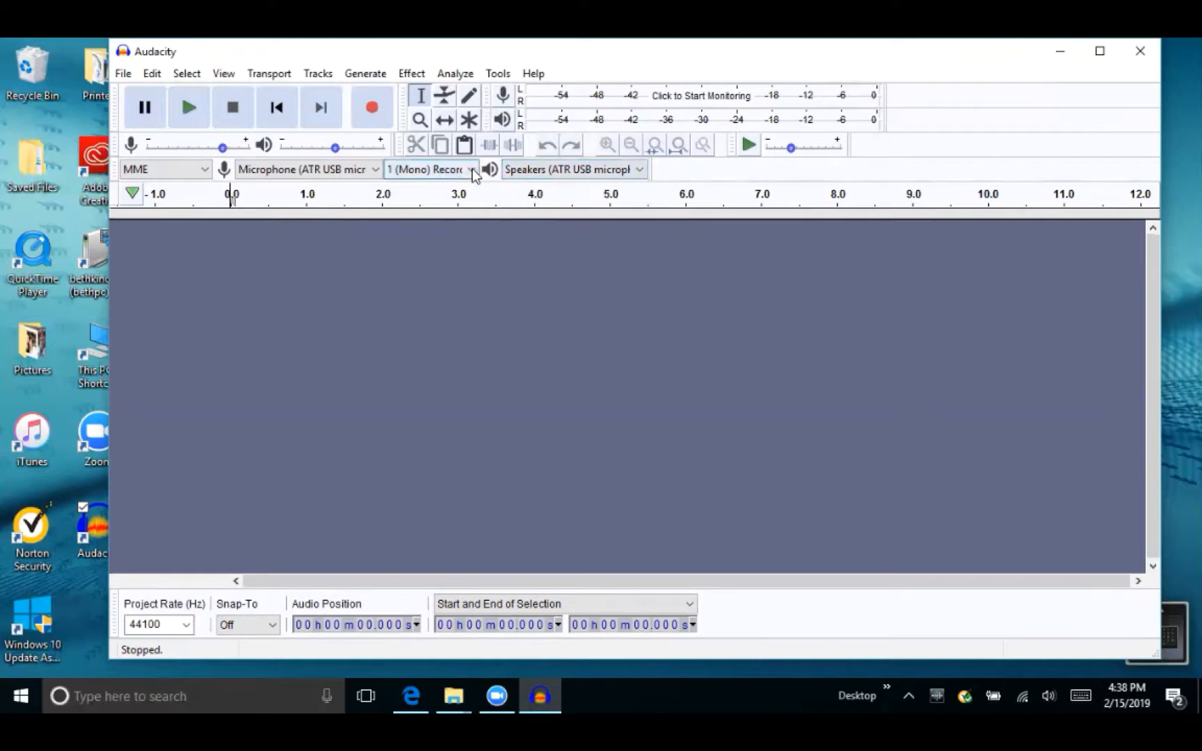
{"action": "left_click", "coordinate": [473, 171]}
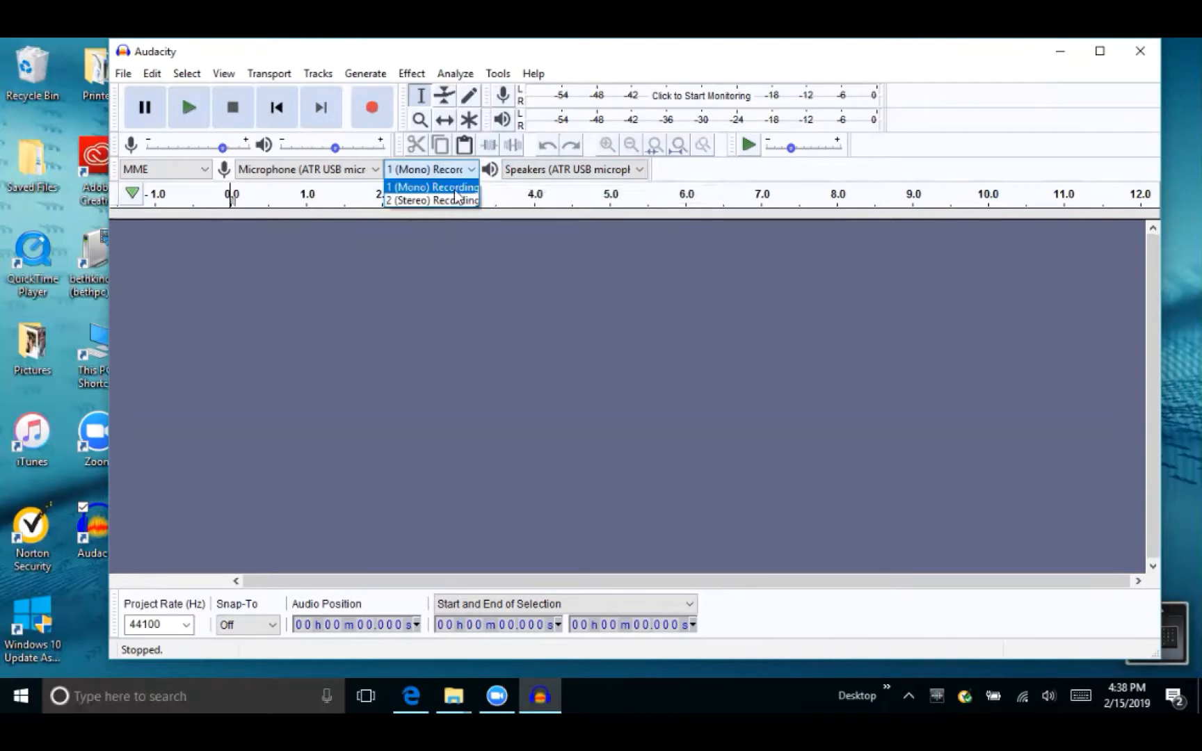
{"action": "left_click", "coordinate": [455, 191]}
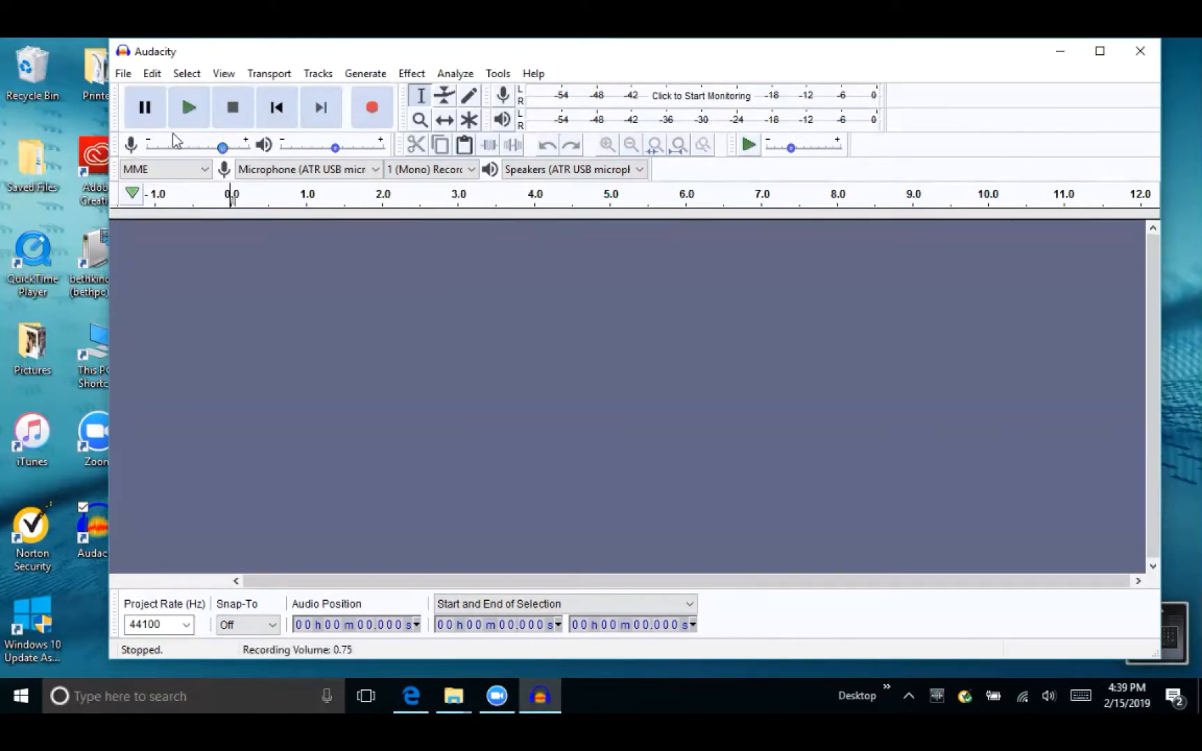
Raise the recording volume and the playback volume slightly.
{"action": "mouse_move", "coordinate": [221, 150]}
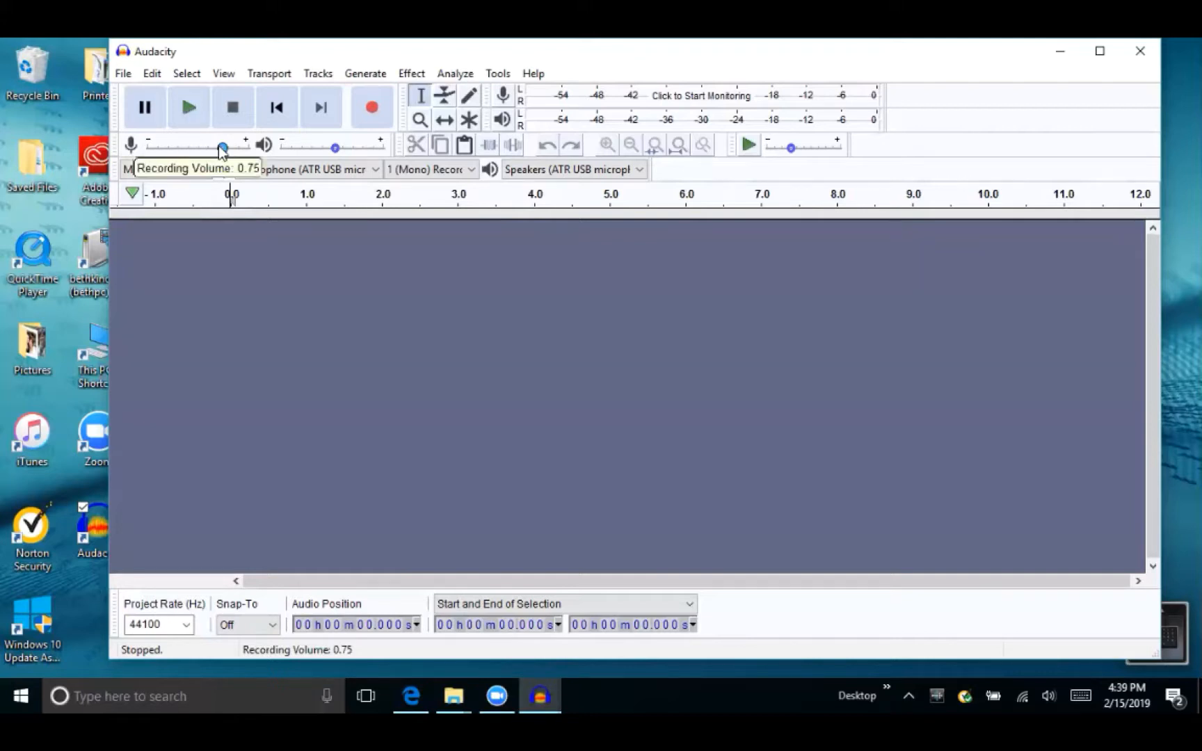
{"action": "mouse_move", "coordinate": [222, 151]}
{"action": "left_mouse_down"}
{"action": "mouse_move", "coordinate": [209, 151]}
{"action": "mouse_move", "coordinate": [227, 150]}
{"action": "left_mouse_up"}
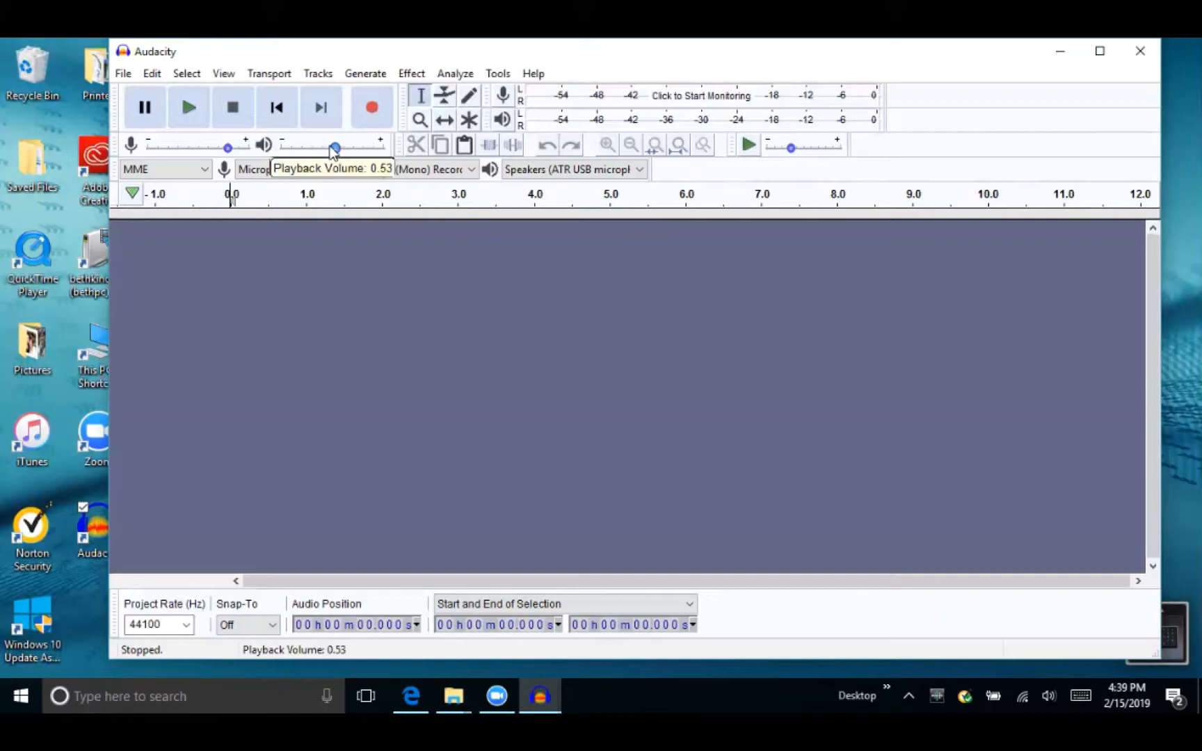
{"action": "left_click_drag", "start_coordinate": [334, 146], "coordinate": [343, 147]}
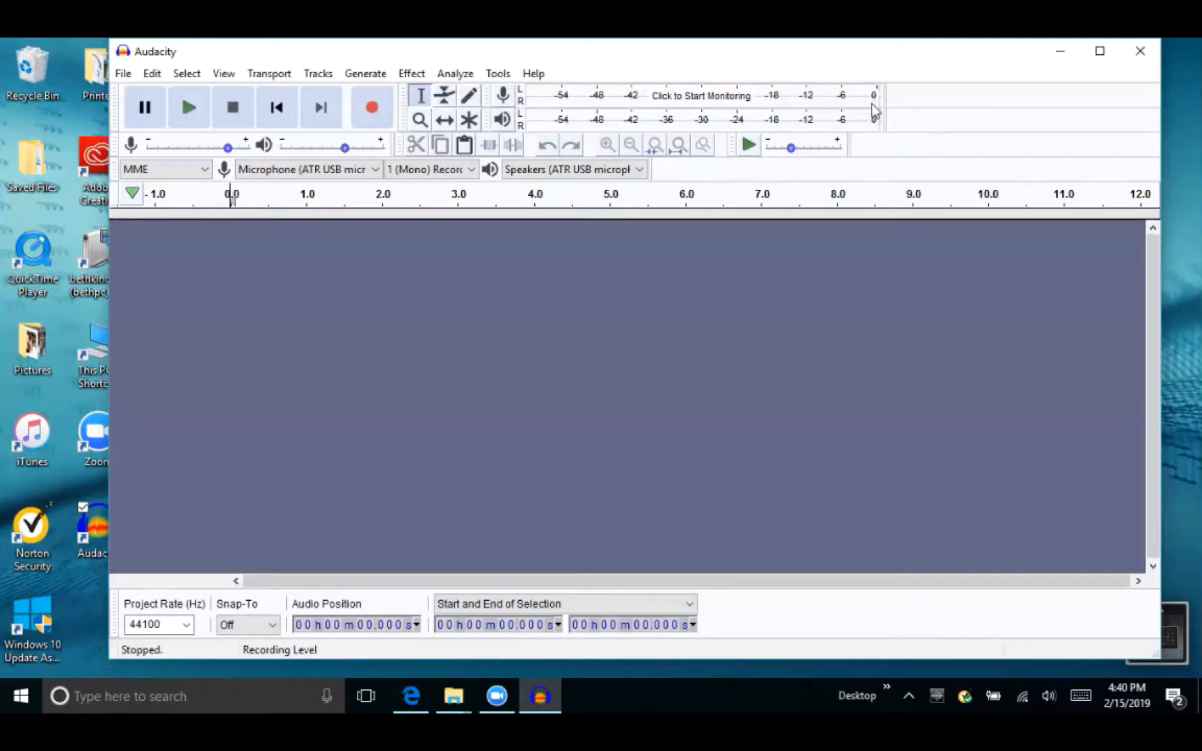
Record a voice clip about 15 seconds long on a new mono track.
{"action": "left_click", "coordinate": [373, 110]}
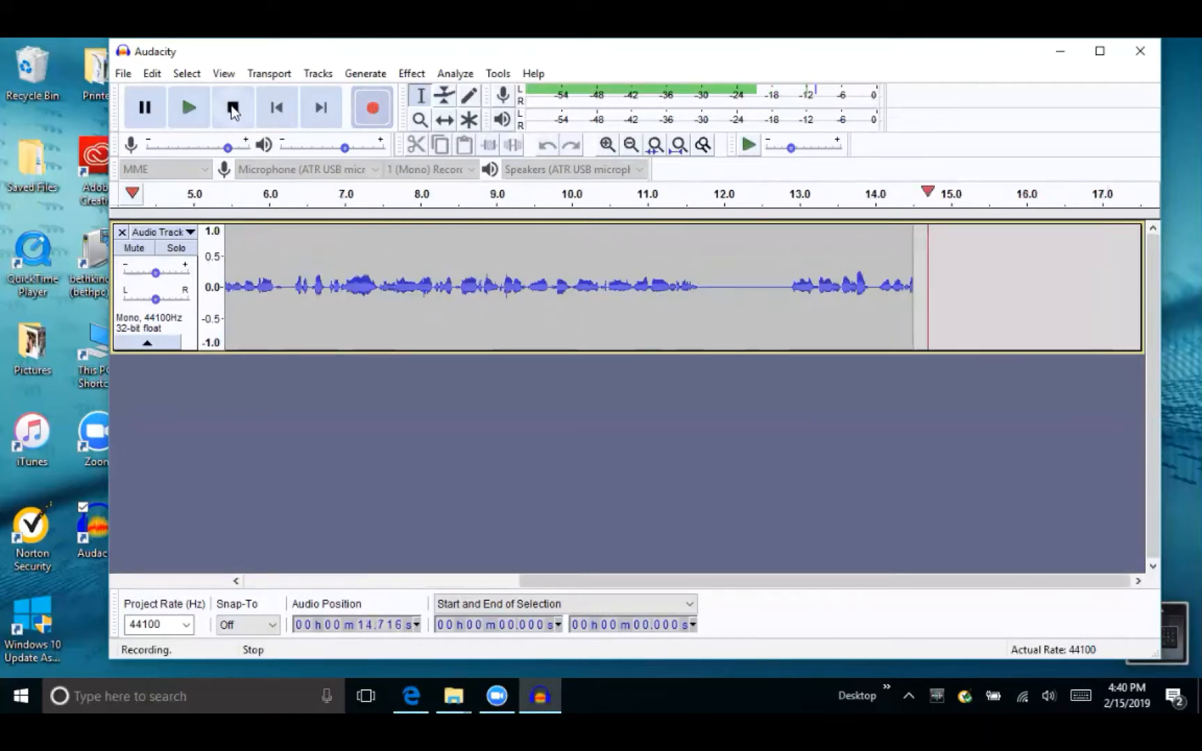
{"action": "left_click", "coordinate": [232, 109]}
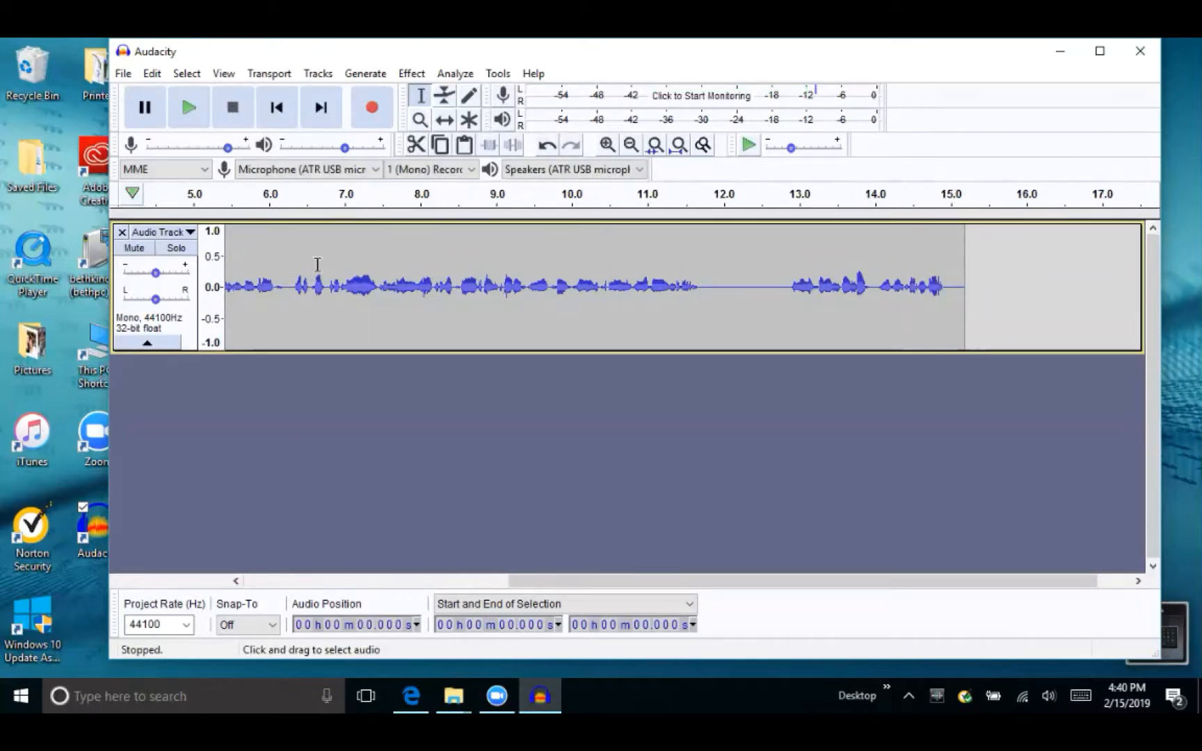
Play the recording from its start, and again from a point about 0.64 seconds in.
{"action": "left_click", "coordinate": [276, 109]}
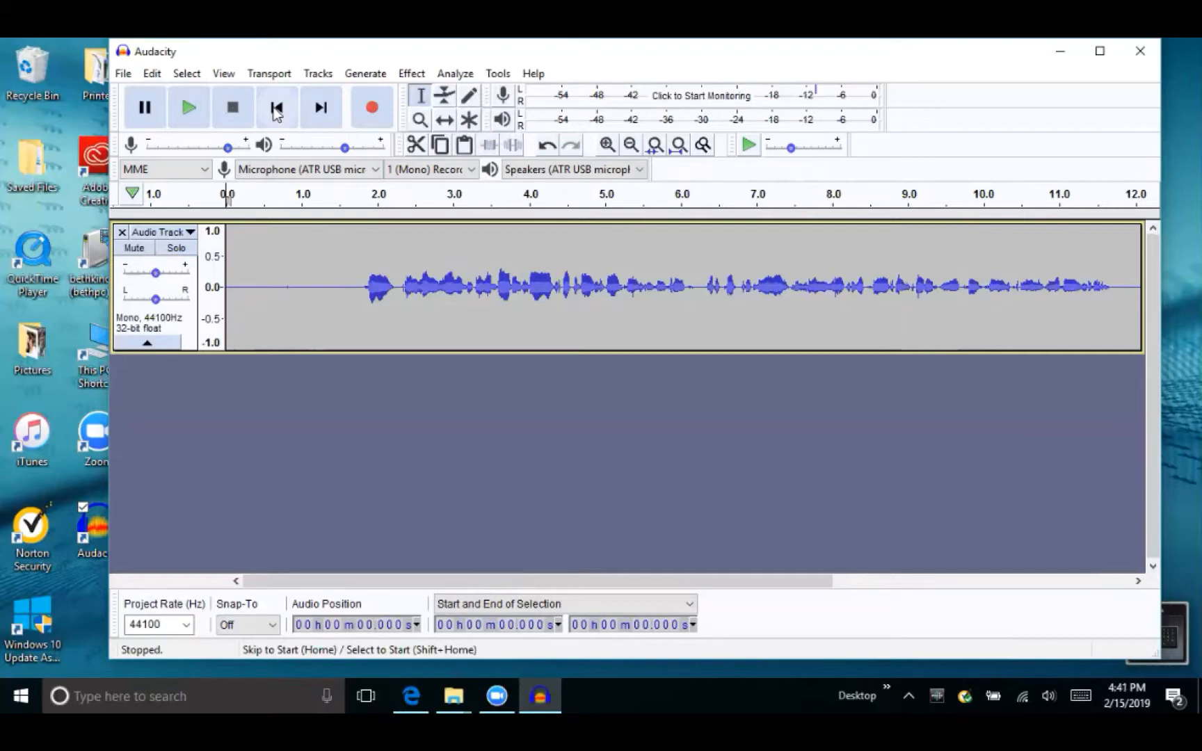
{"action": "left_click", "coordinate": [187, 109]}
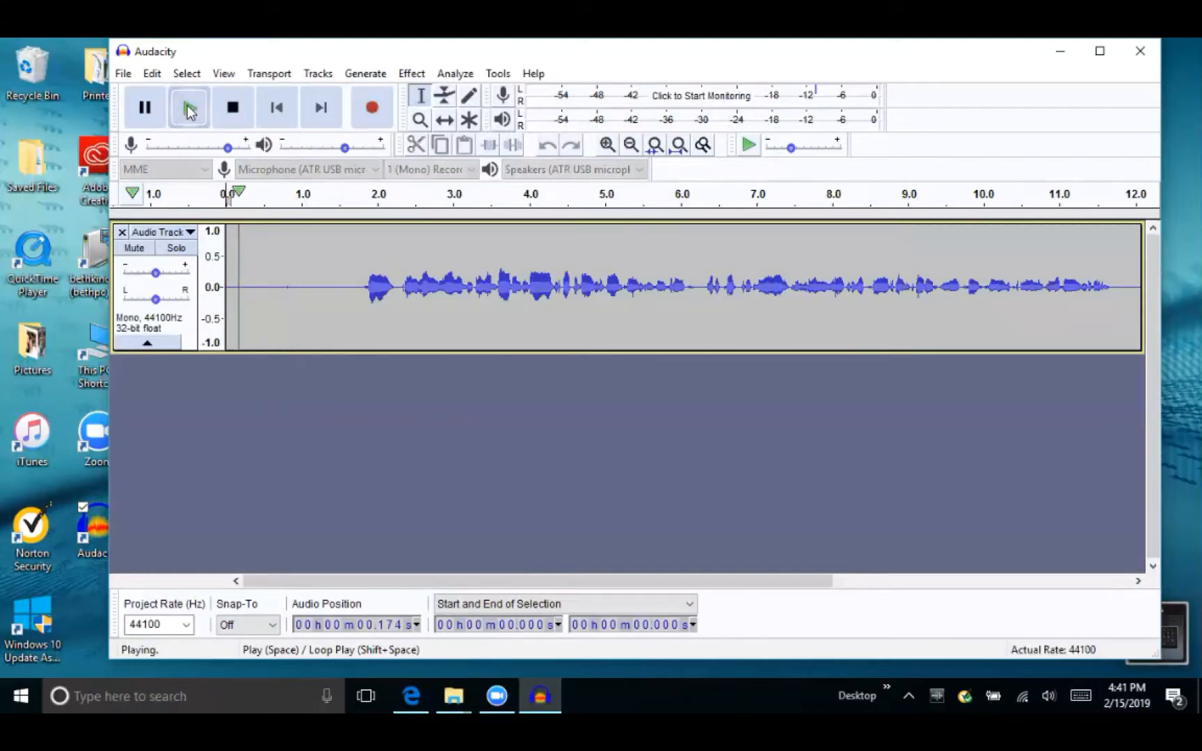
{"action": "left_click", "coordinate": [232, 109]}
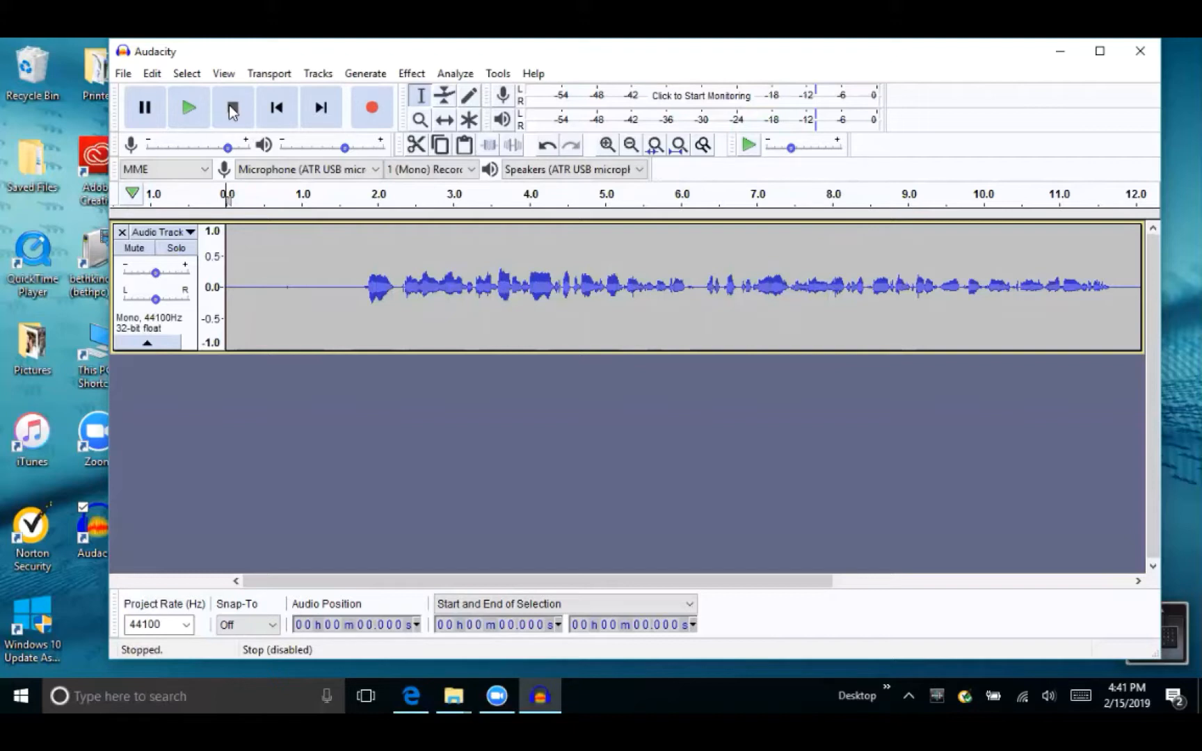
{"action": "left_click", "coordinate": [273, 289]}
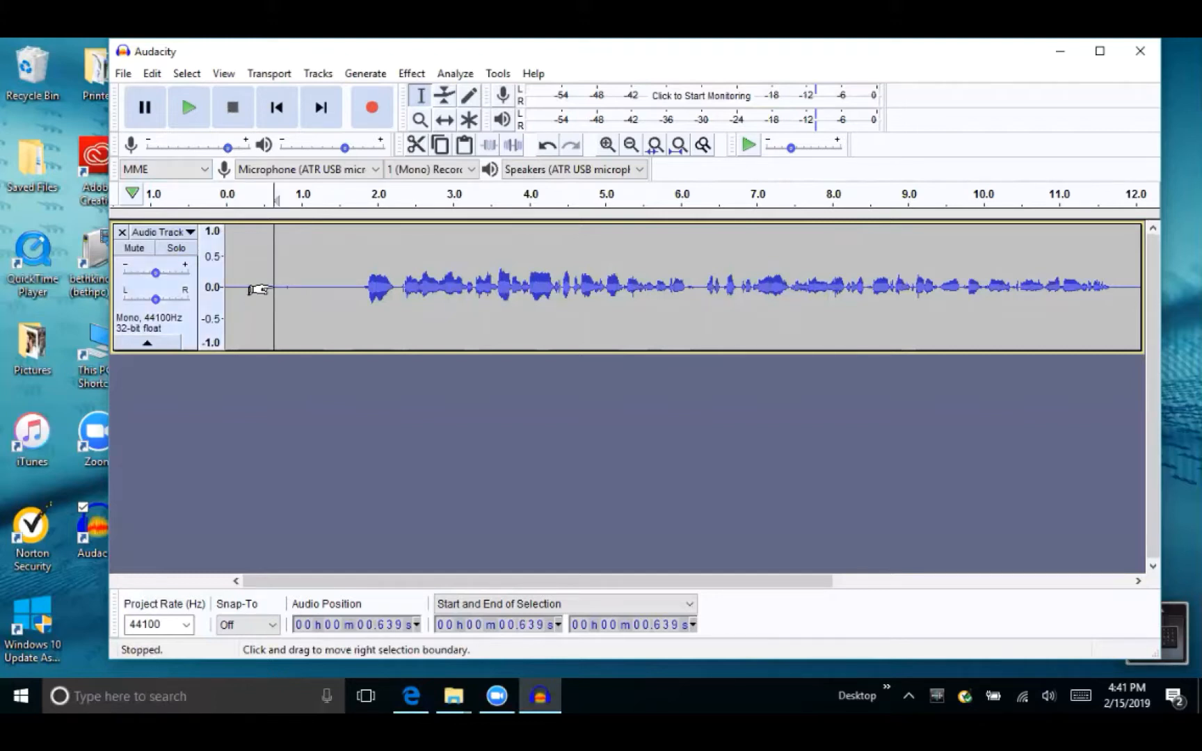
{"action": "key", "text": "space"}
{"action": "key", "text": "space"}
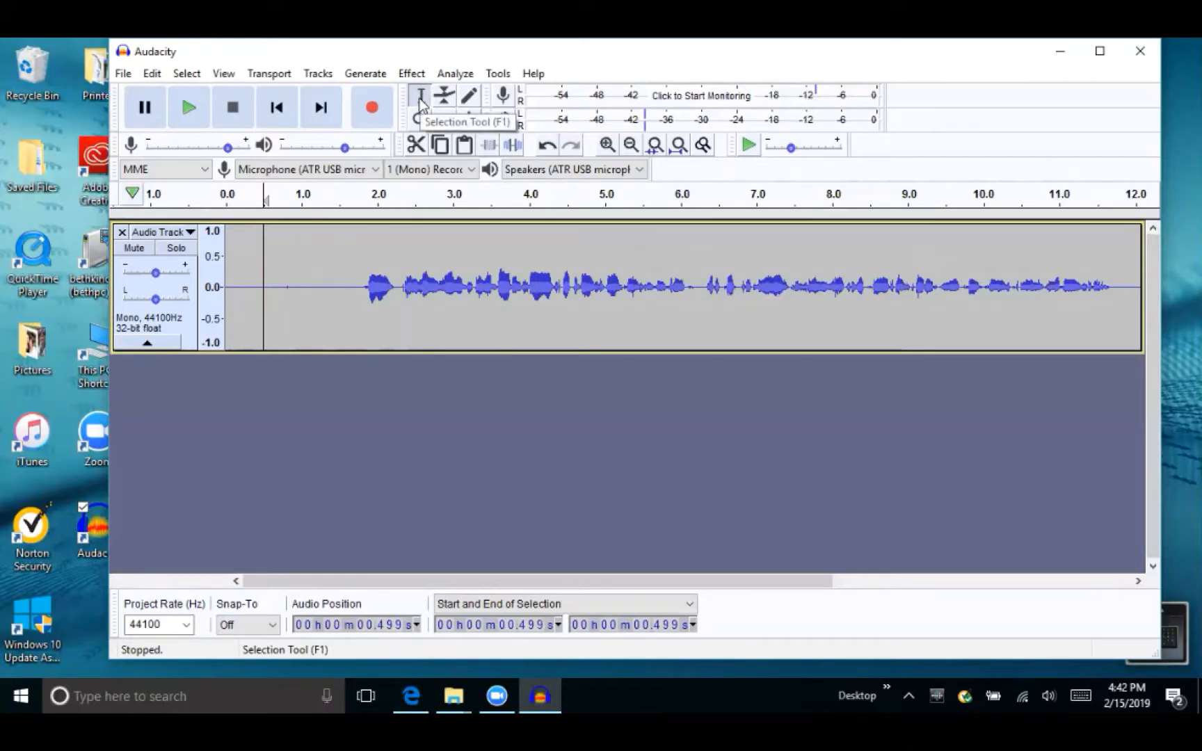
Cut the opening silence from 0 to about 1.46 seconds out of the audio track and play the result.
{"action": "left_click", "coordinate": [354, 285]}
{"action": "left_click", "coordinate": [473, 282]}
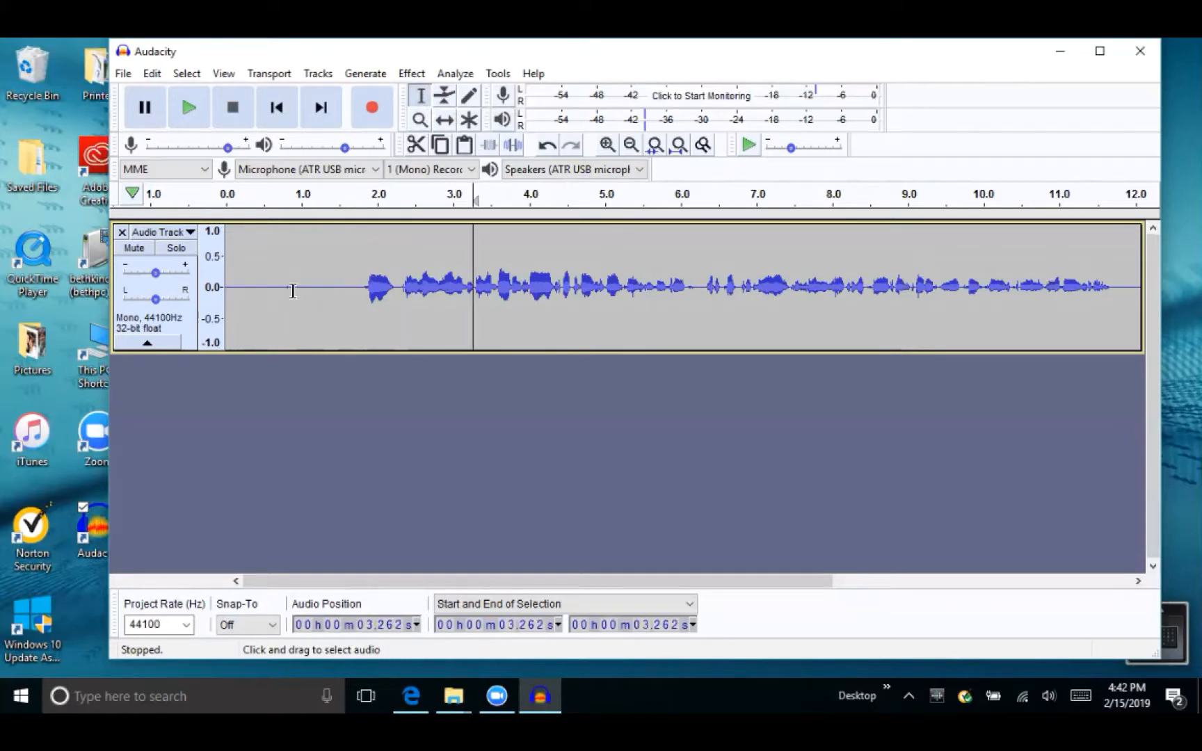
{"action": "left_click", "coordinate": [275, 290]}
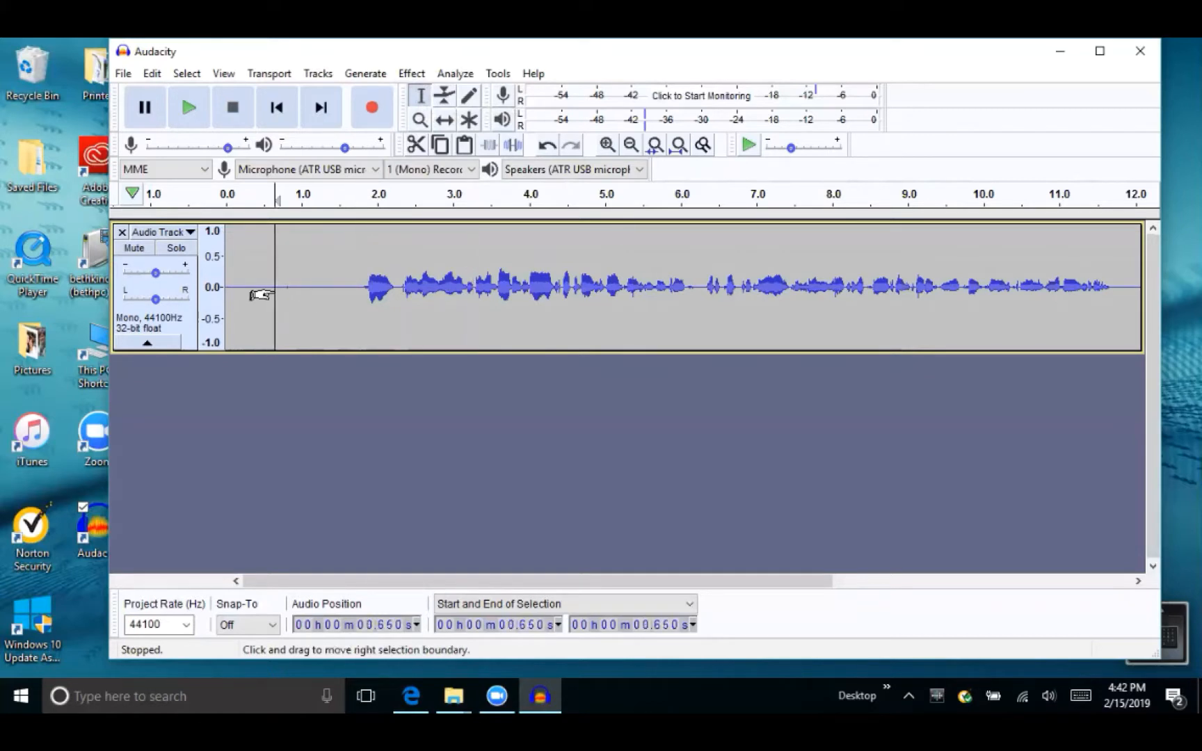
{"action": "left_click", "coordinate": [336, 291]}
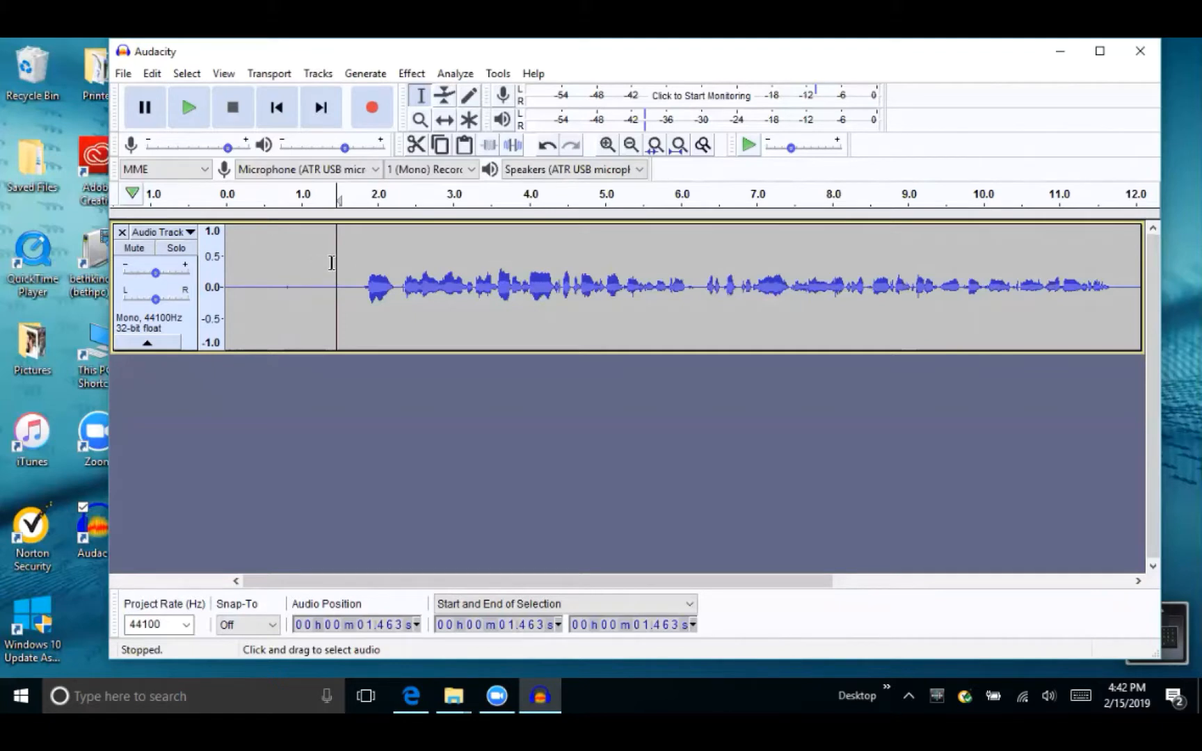
{"action": "left_click_drag", "start_coordinate": [315, 268], "coordinate": [202, 285]}
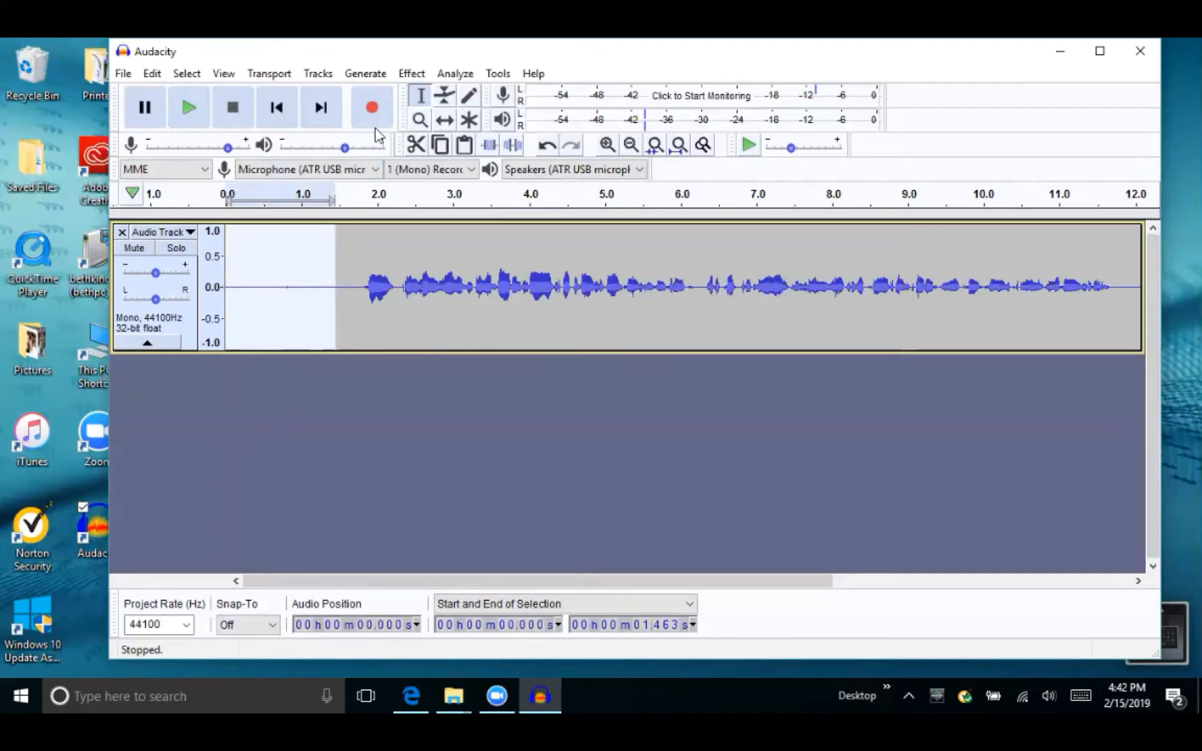
{"action": "left_click", "coordinate": [415, 146]}
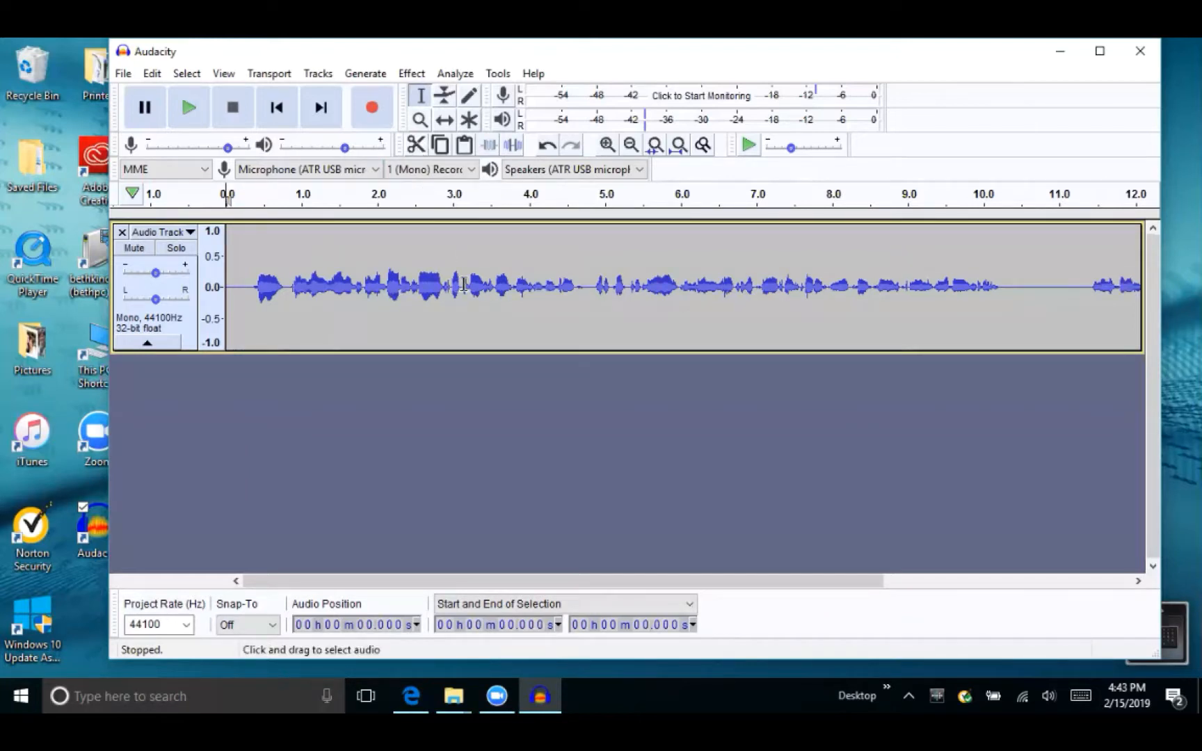
{"action": "key", "text": "space"}
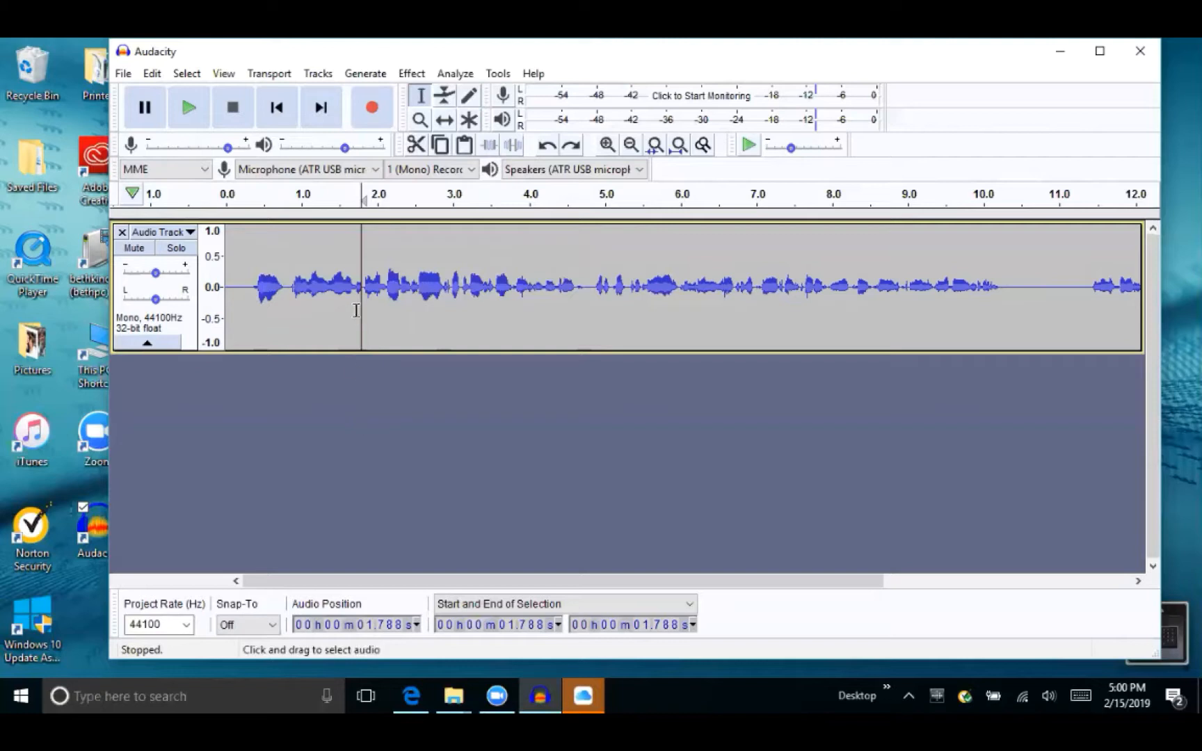
Split Cut the stretch of speech between about 1.81 and 3.58 seconds, leaving a gap in the track.
{"action": "left_click_drag", "start_coordinate": [361, 316], "coordinate": [495, 345]}
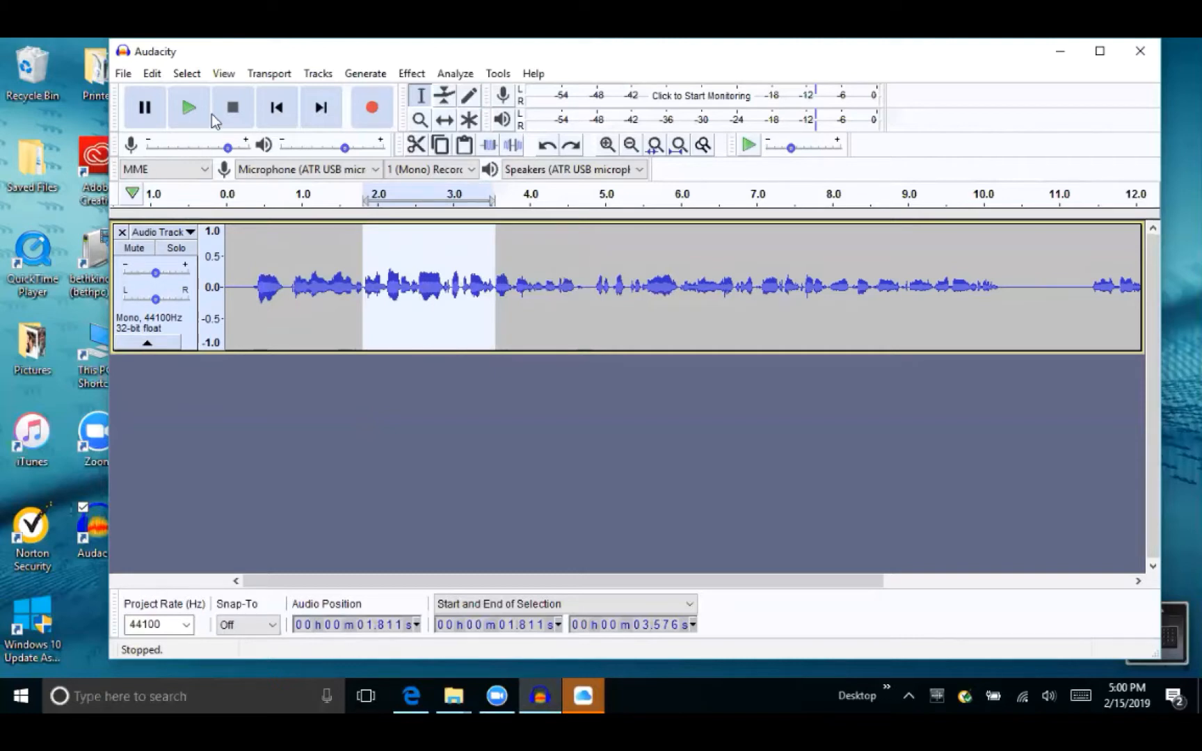
{"action": "left_click", "coordinate": [153, 74]}
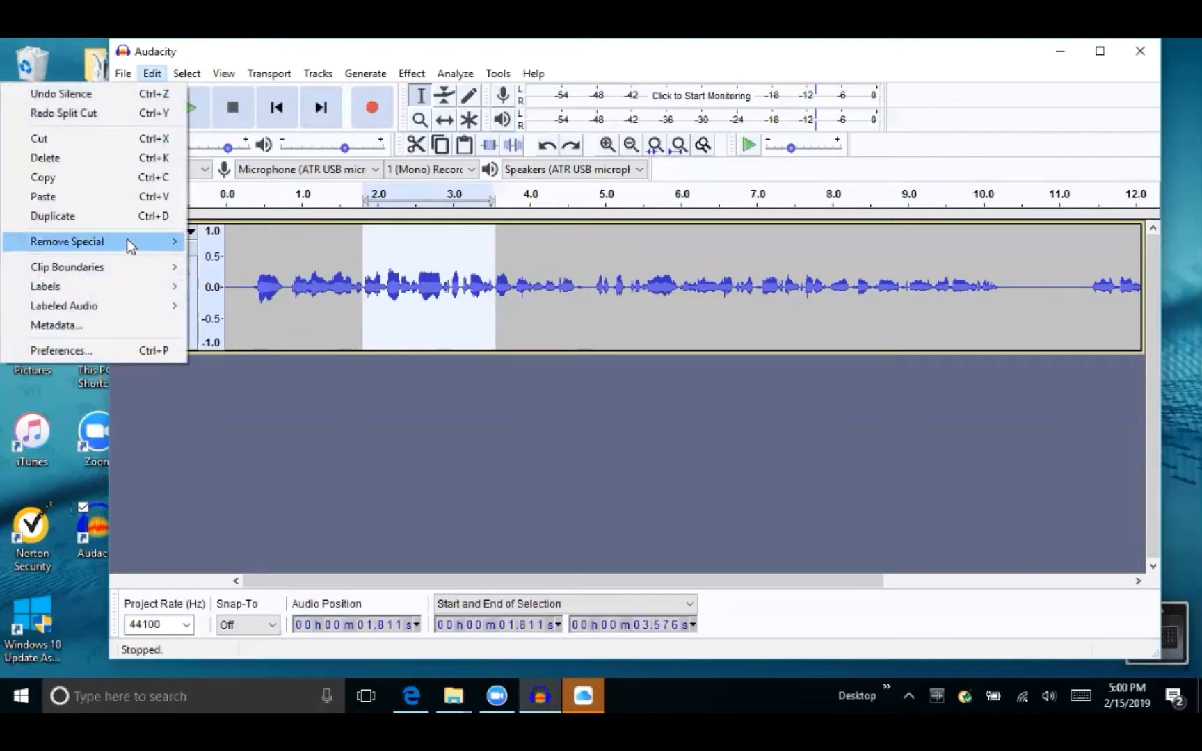
{"action": "mouse_move", "coordinate": [127, 240]}
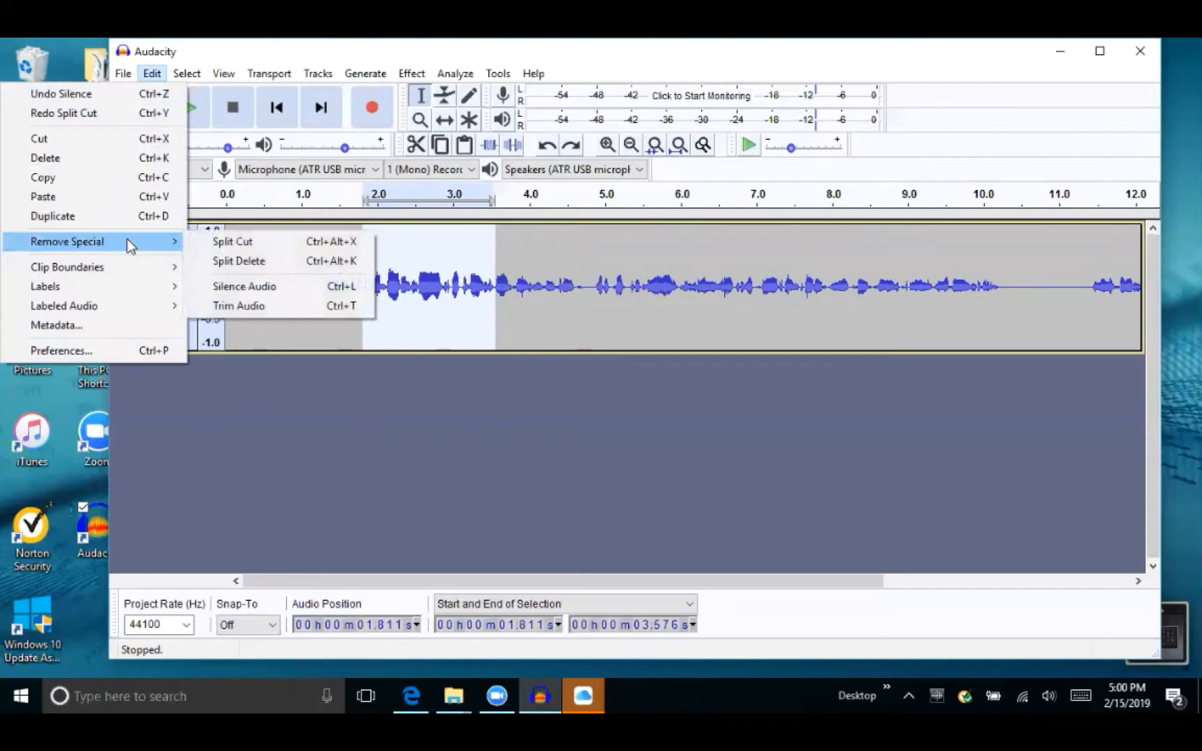
{"action": "left_click", "coordinate": [237, 242]}
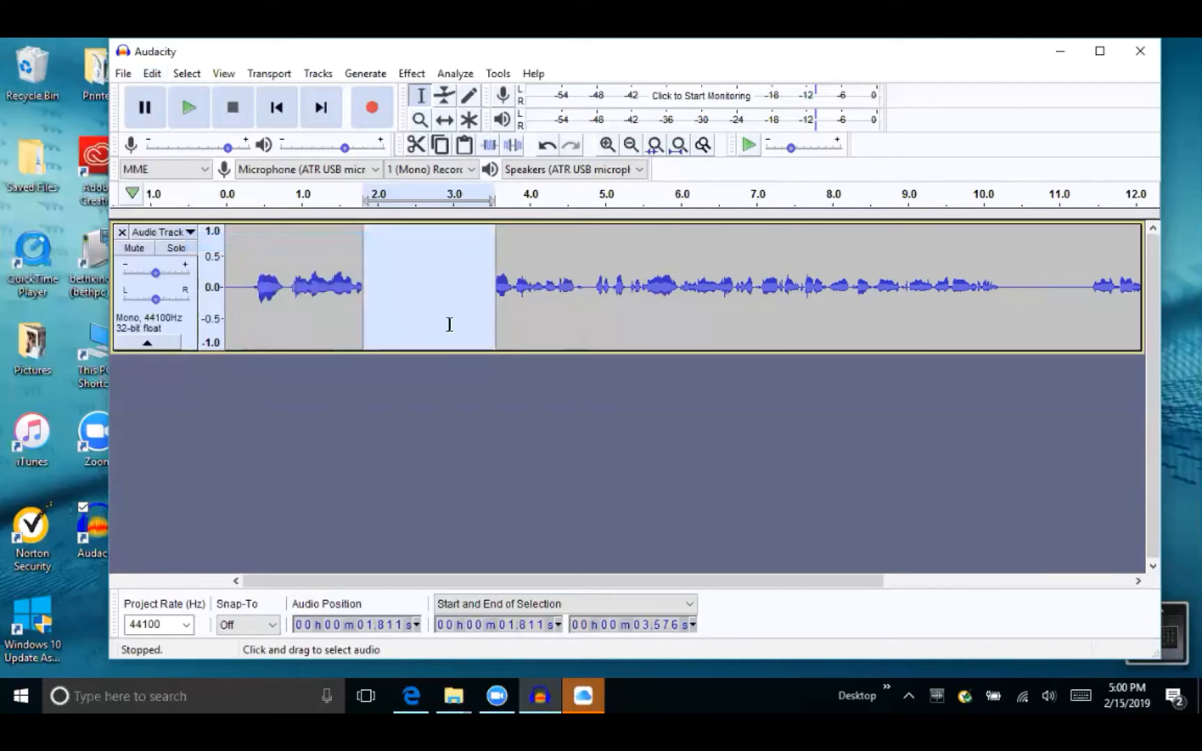
Shift the clip after the gap earlier with the Time Shift Tool, leaving only a narrow gap behind the first clip.
{"action": "left_click", "coordinate": [443, 121]}
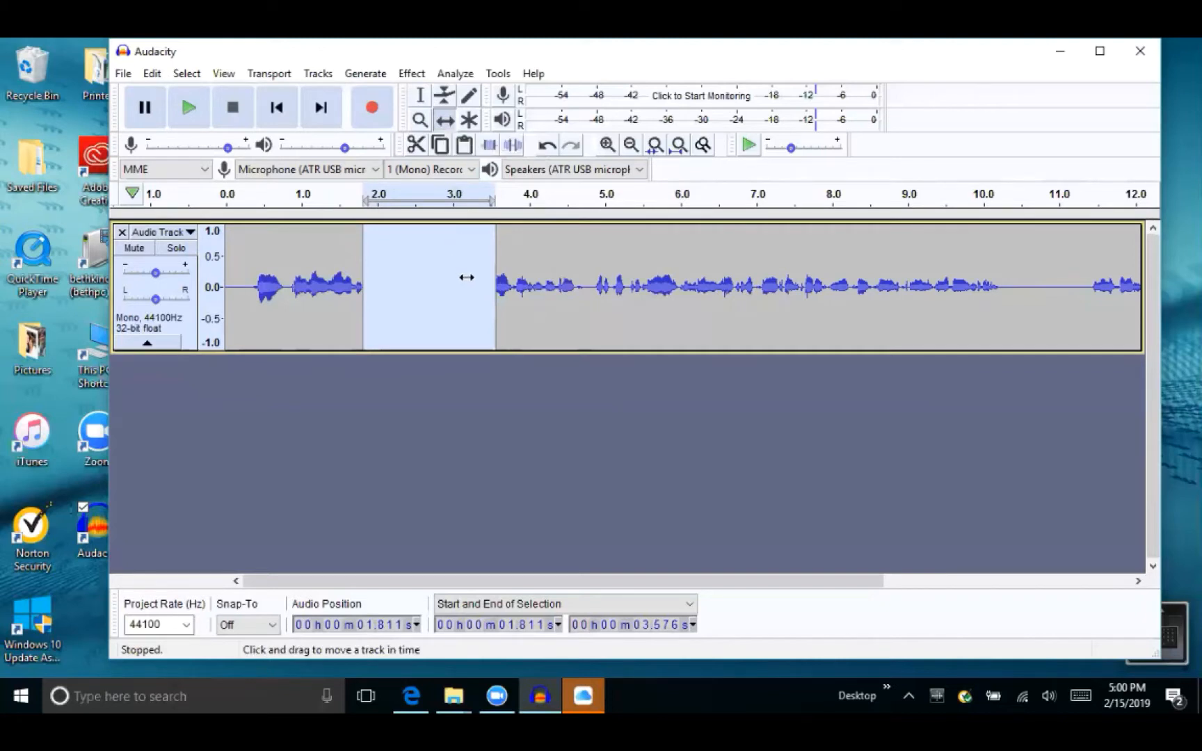
{"action": "left_click_drag", "start_coordinate": [570, 242], "coordinate": [448, 261]}
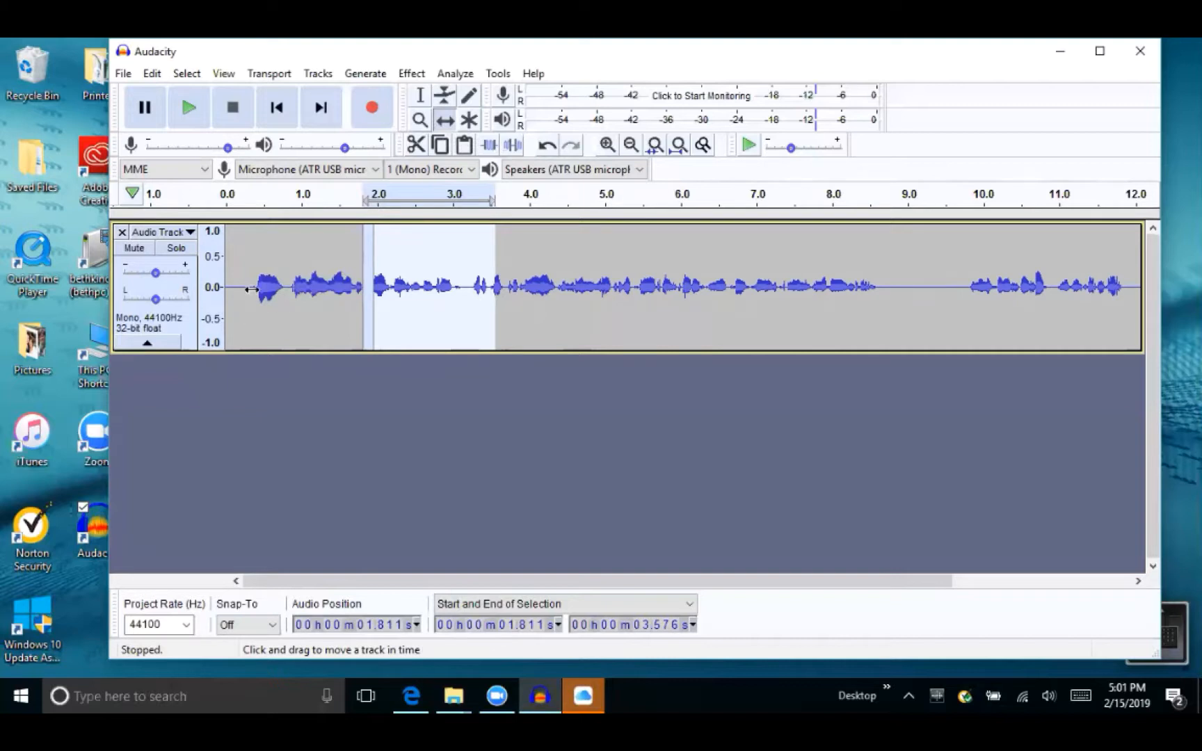
Return to the Selection Tool and play the edited track from about 0.27 seconds to check the join.
{"action": "left_click", "coordinate": [420, 97]}
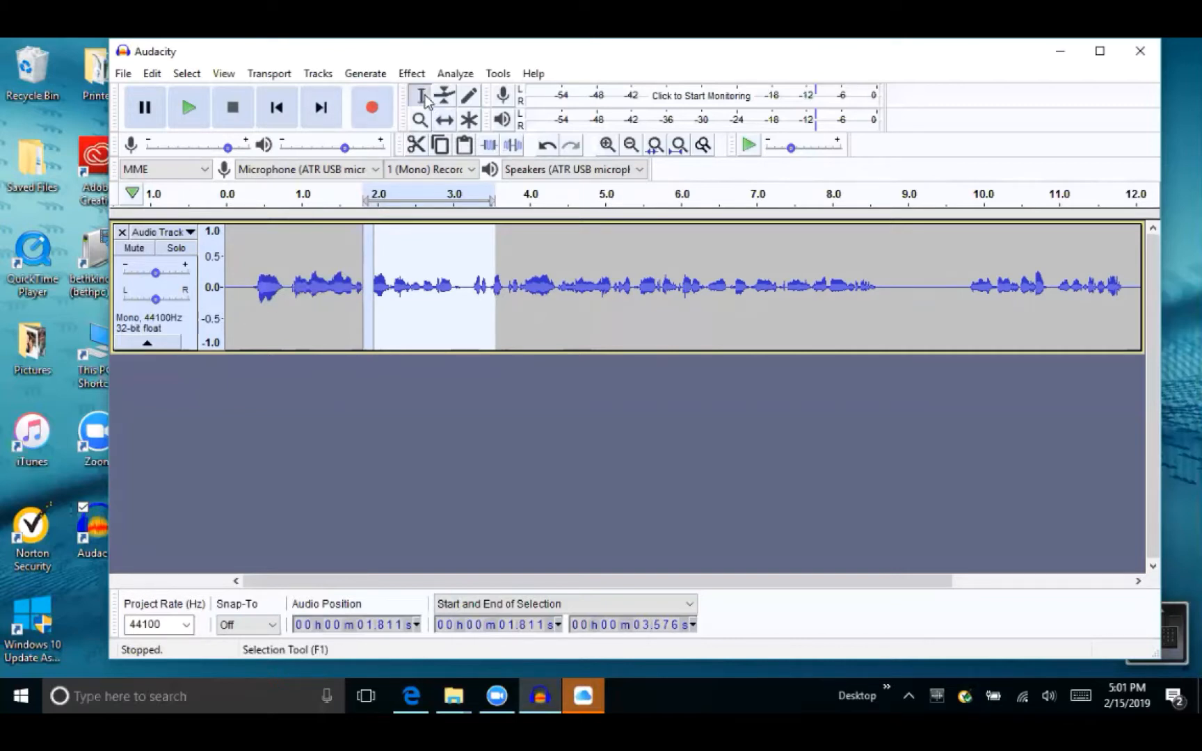
{"action": "left_click", "coordinate": [245, 274]}
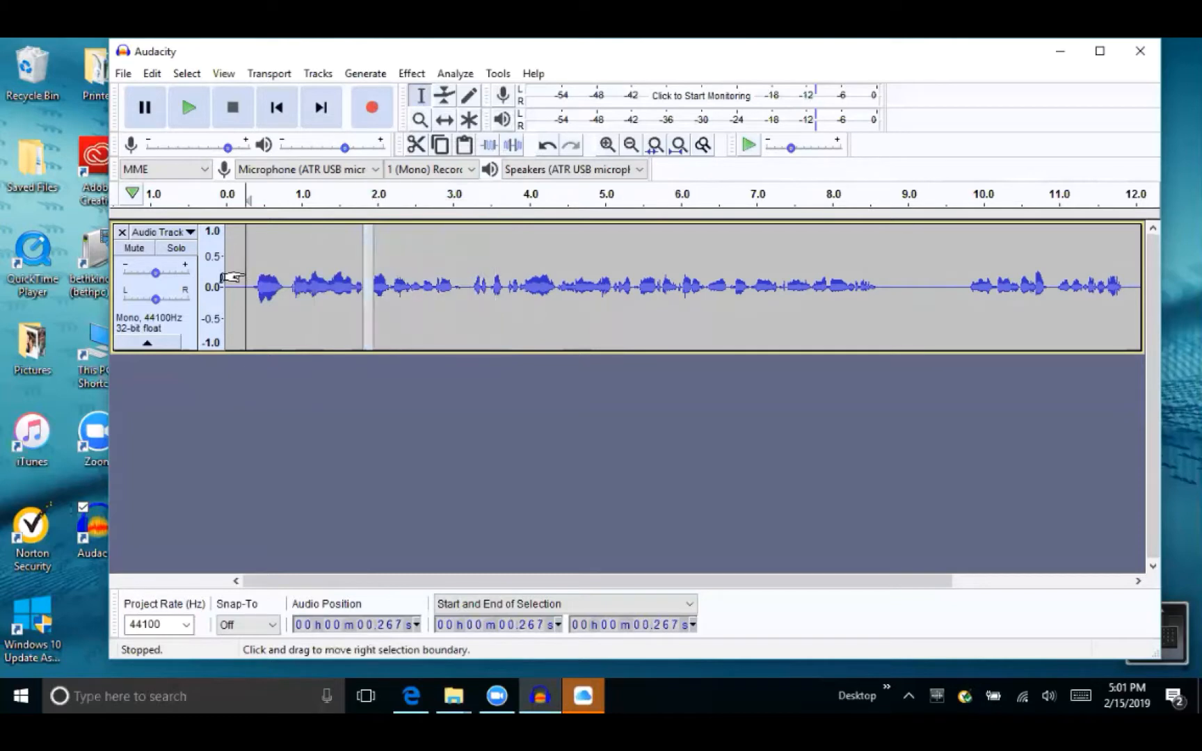
{"action": "key", "text": "space"}
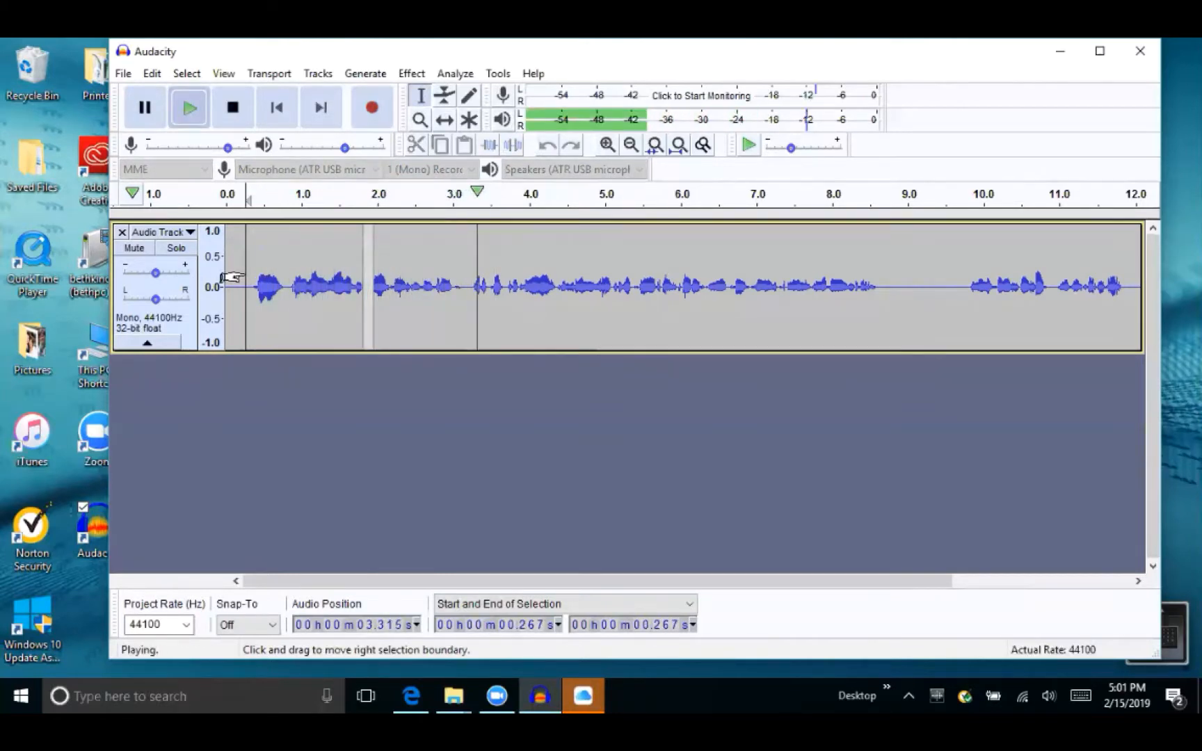
{"action": "key", "text": "space"}
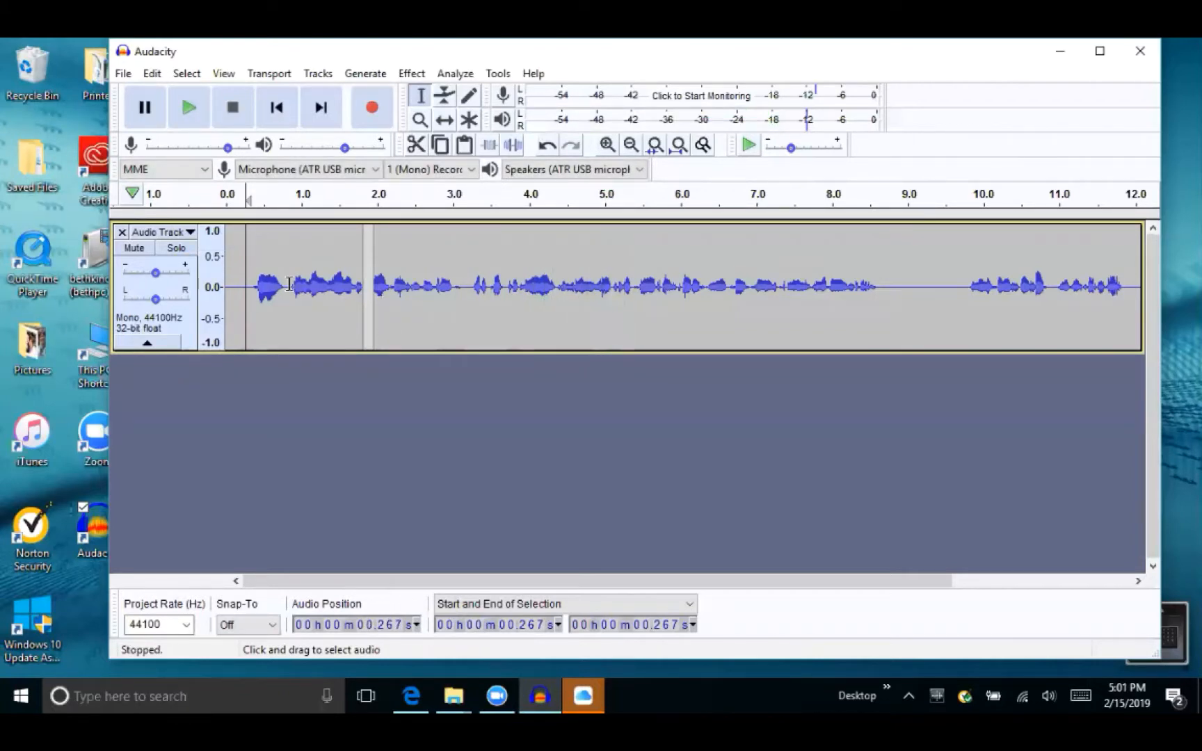
Cut the final stretch of audio from about 9.6 seconds to the track's end at about 12.1 seconds.
{"action": "scroll", "coordinate": [758, 290], "scroll_direction": "right", "scroll_amount": 3}
{"action": "left_click", "coordinate": [754, 289]}
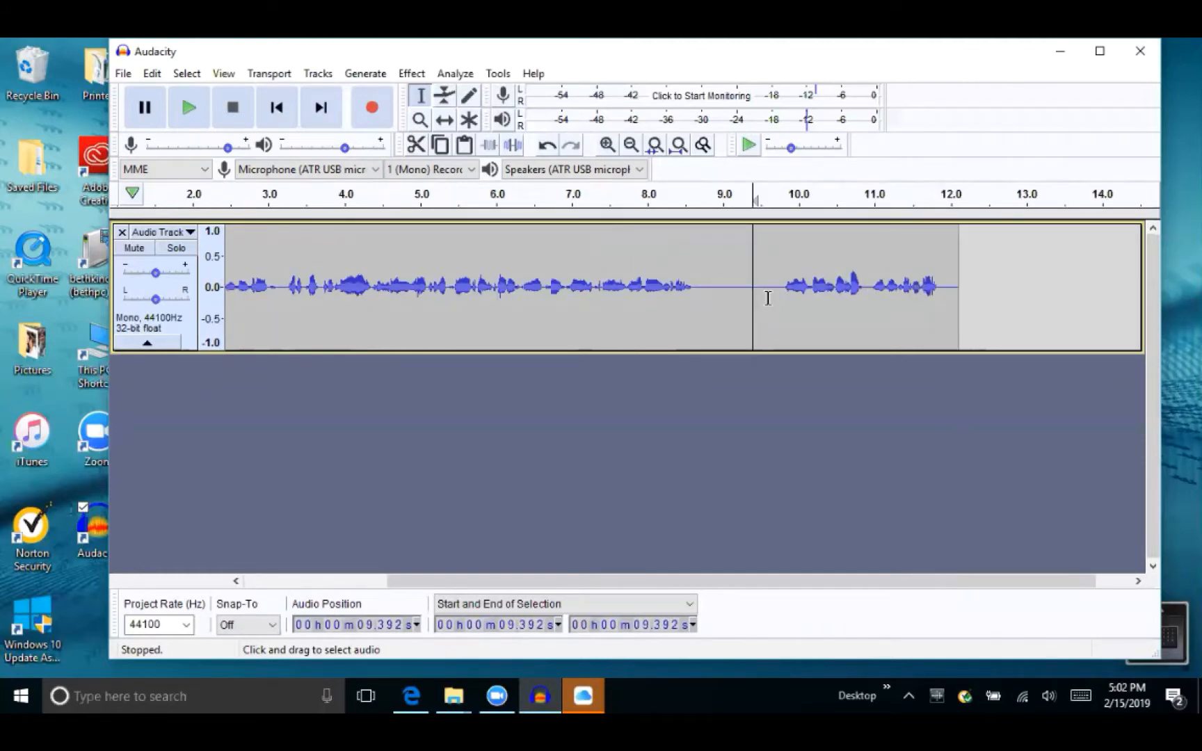
{"action": "left_click_drag", "start_coordinate": [769, 298], "coordinate": [959, 325]}
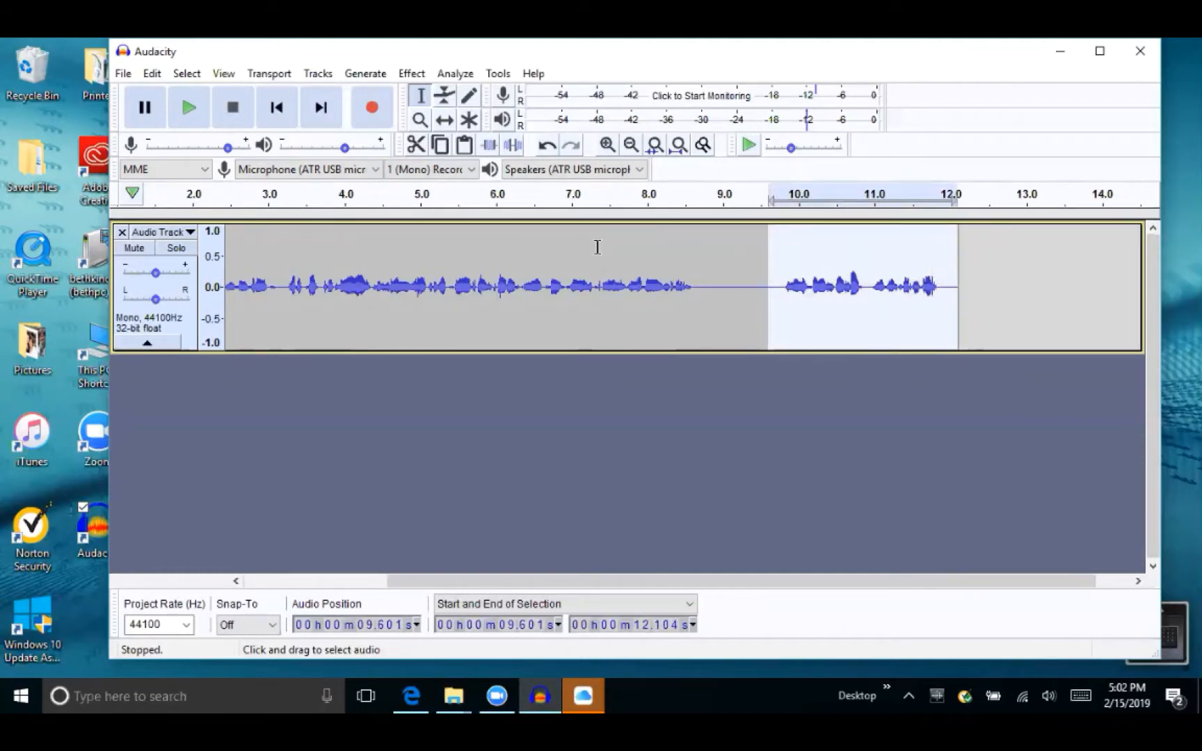
{"action": "left_click", "coordinate": [413, 146]}
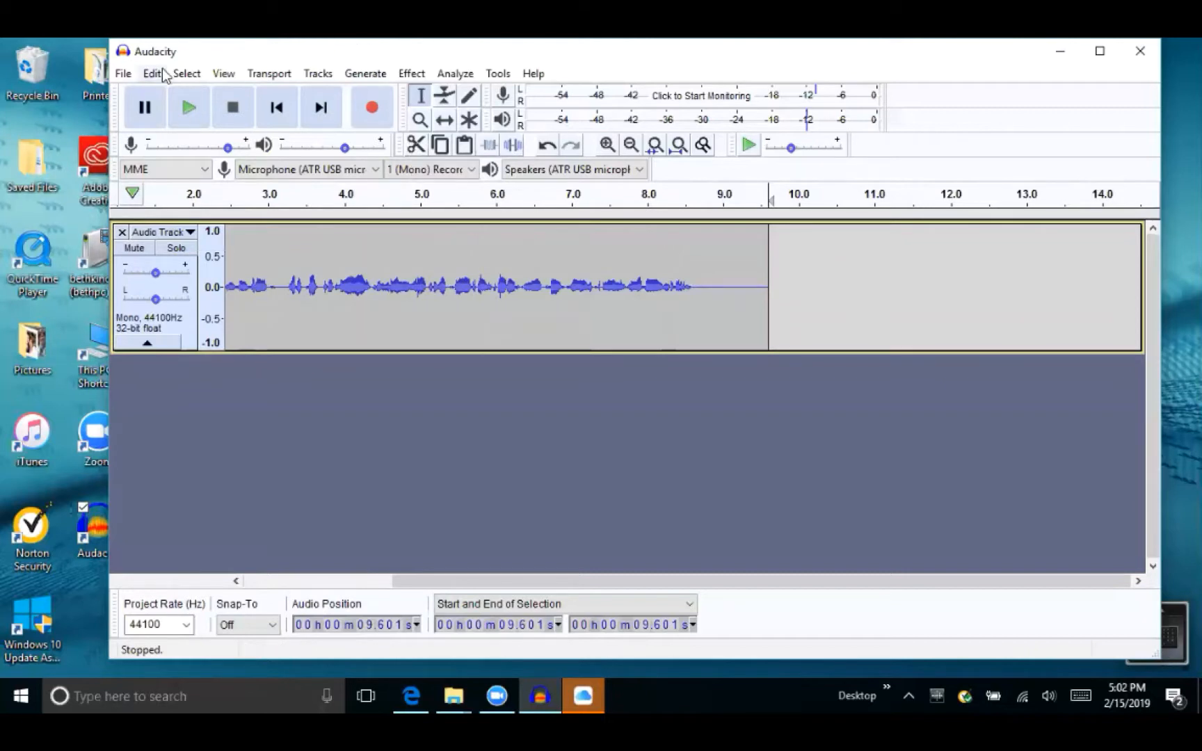
Save the project under the name "audacity tutorial" in the Audacity folder as an Audacity project.
{"action": "left_click", "coordinate": [124, 75]}
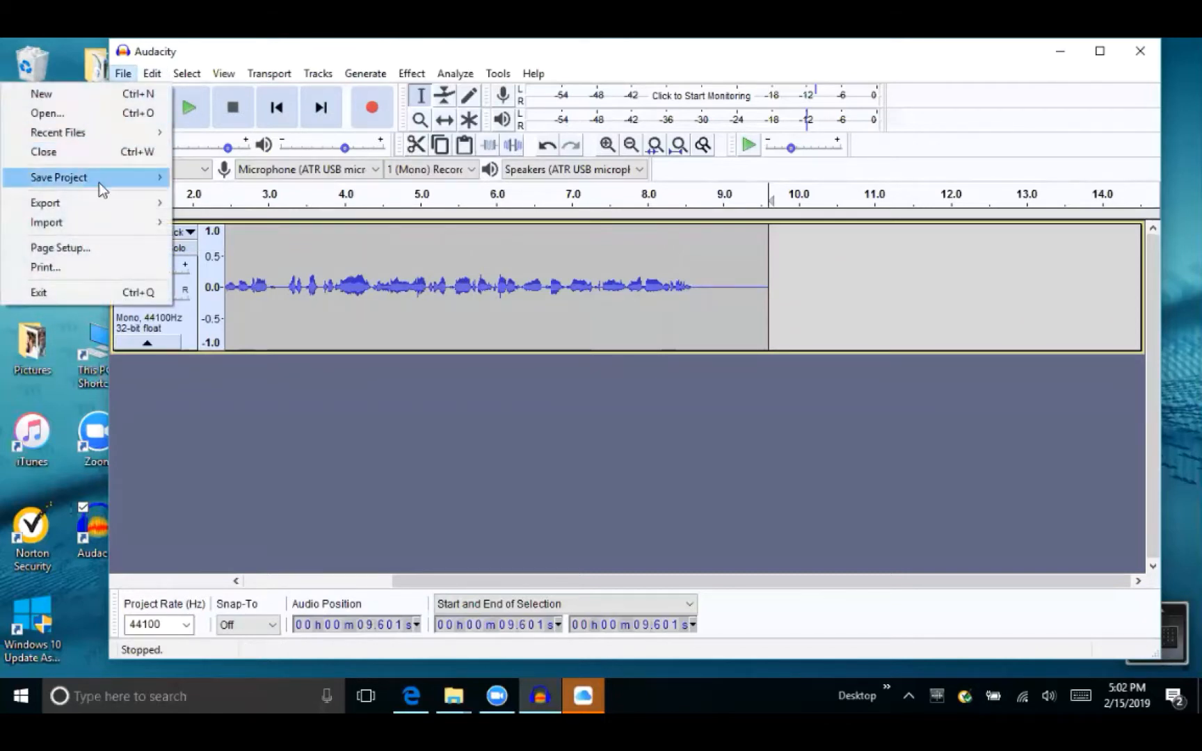
{"action": "mouse_move", "coordinate": [99, 182]}
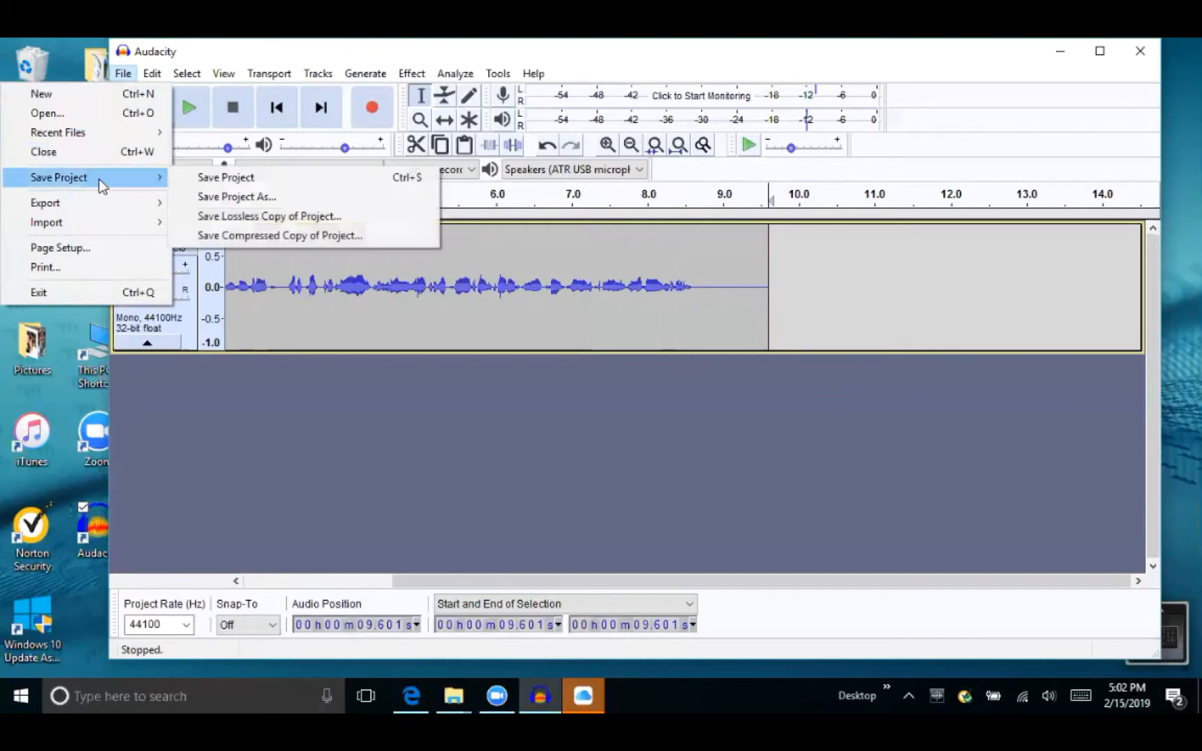
{"action": "left_click", "coordinate": [231, 202]}
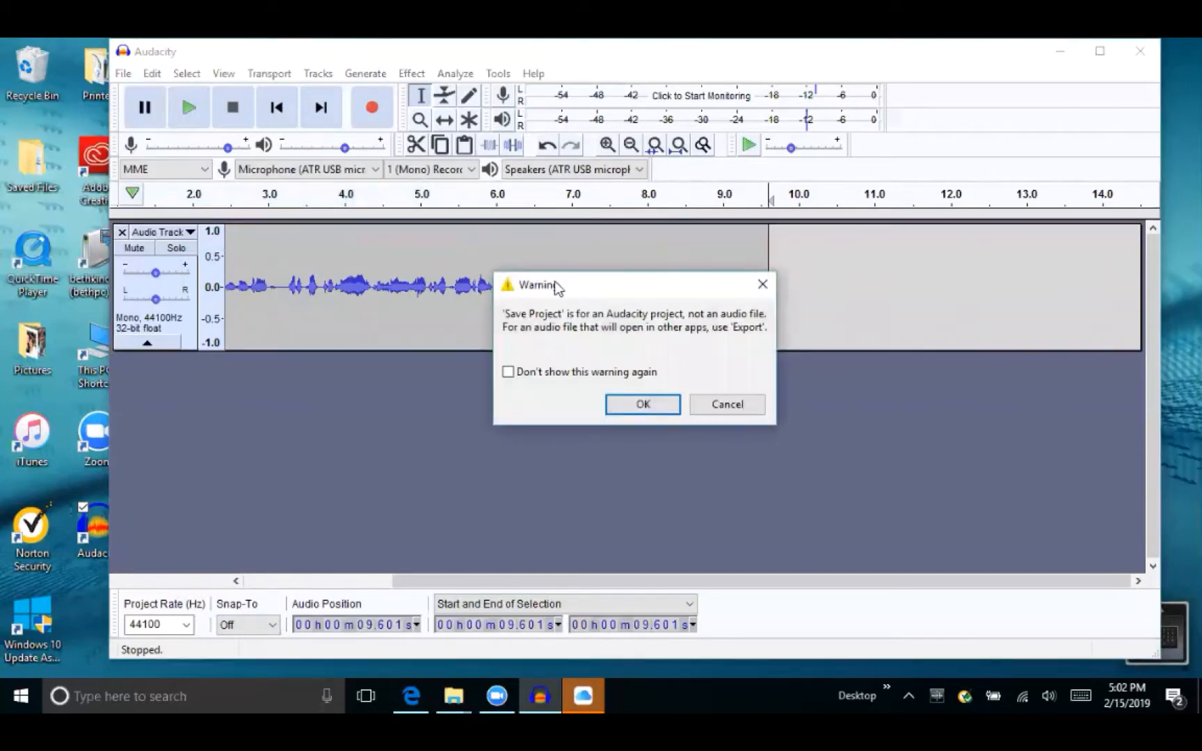
{"action": "left_click", "coordinate": [641, 405]}
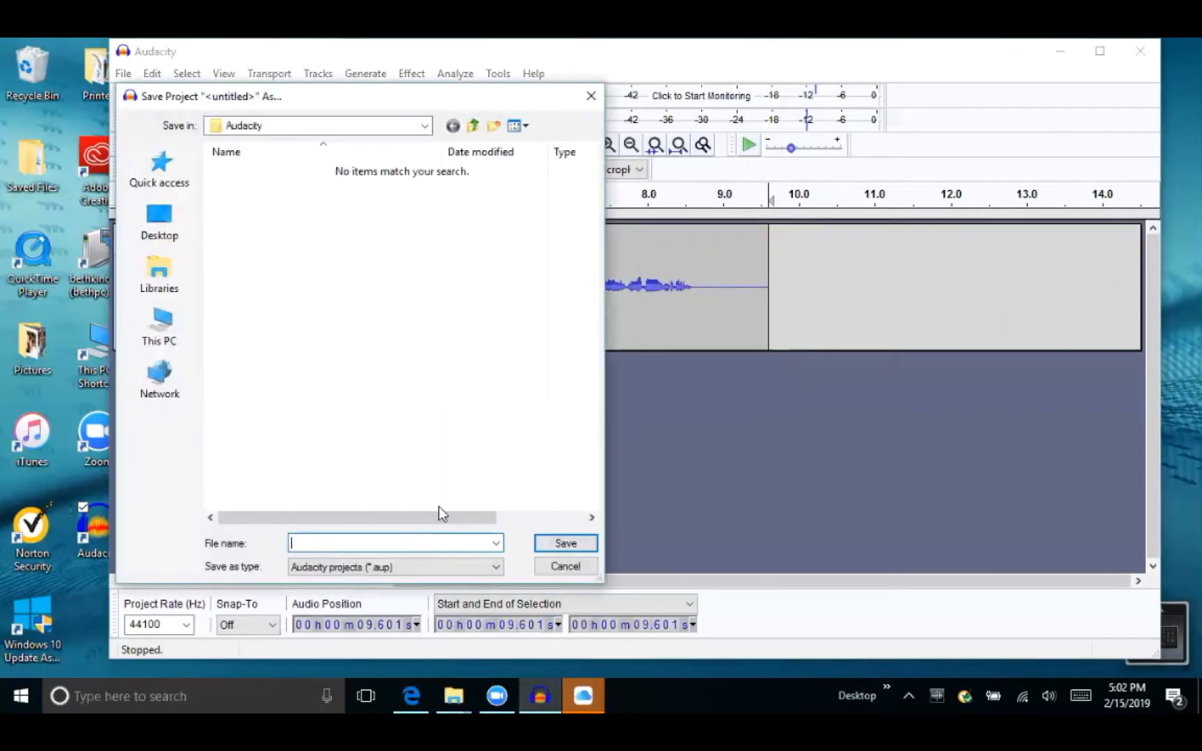
{"action": "type", "text": "audacity tutorial"}
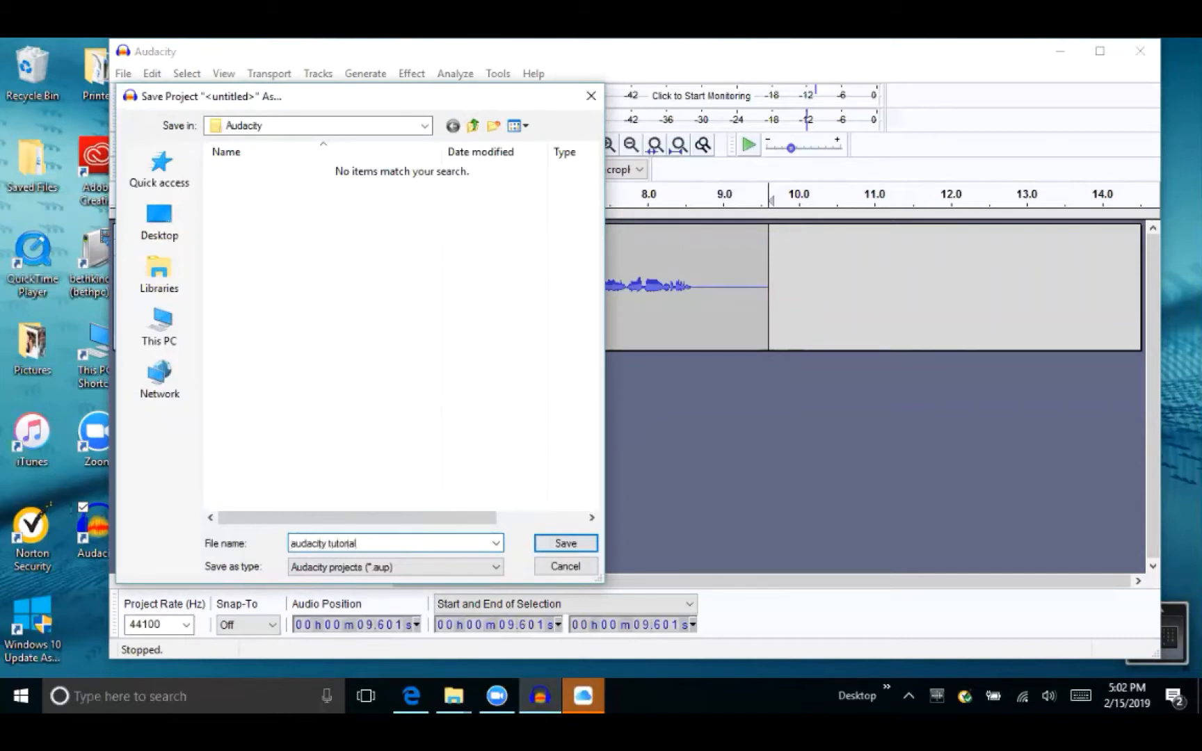
{"action": "left_click", "coordinate": [549, 543]}
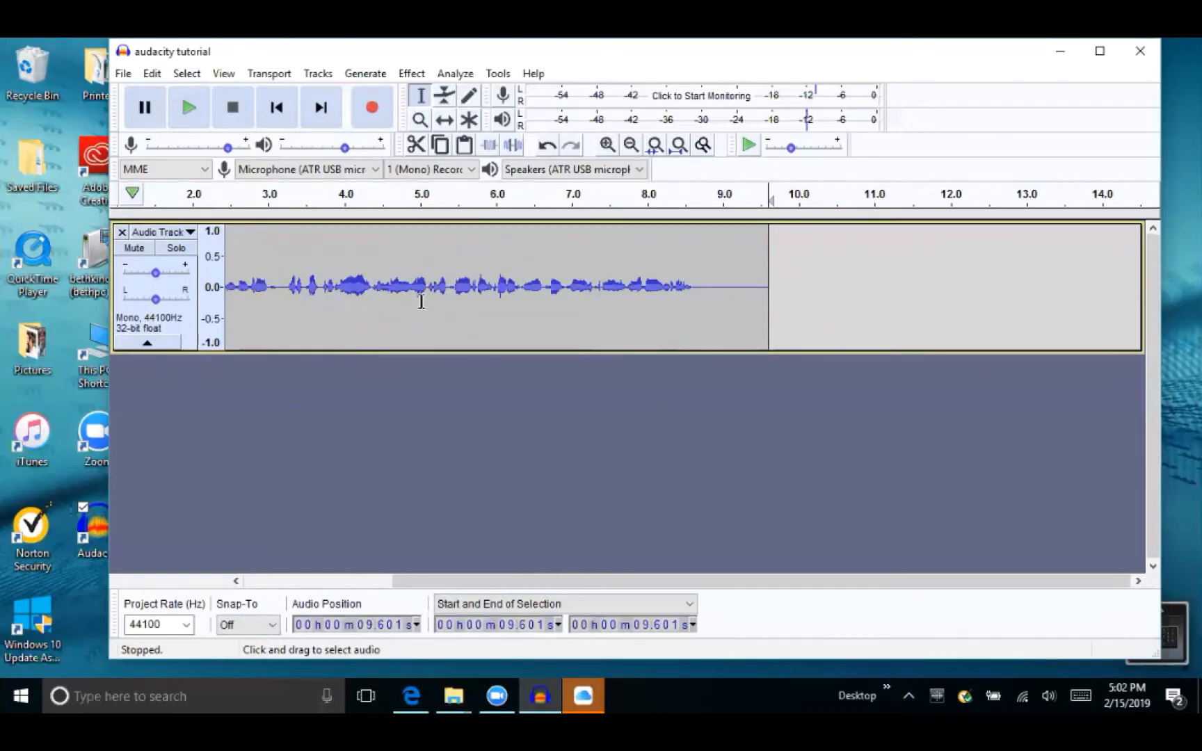
Export the audio as an MP3 file named "audacity tutorial" in the test projects folder, with Force export to mono enabled.
{"action": "left_click", "coordinate": [124, 73]}
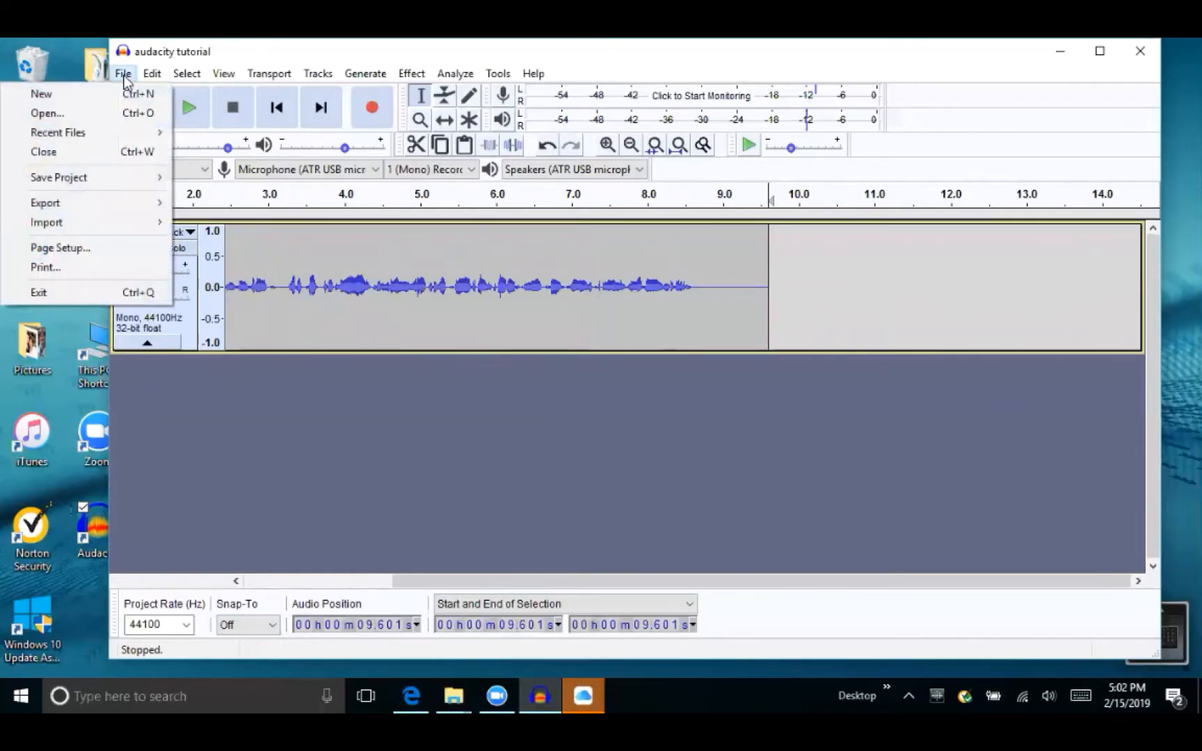
{"action": "mouse_move", "coordinate": [112, 211]}
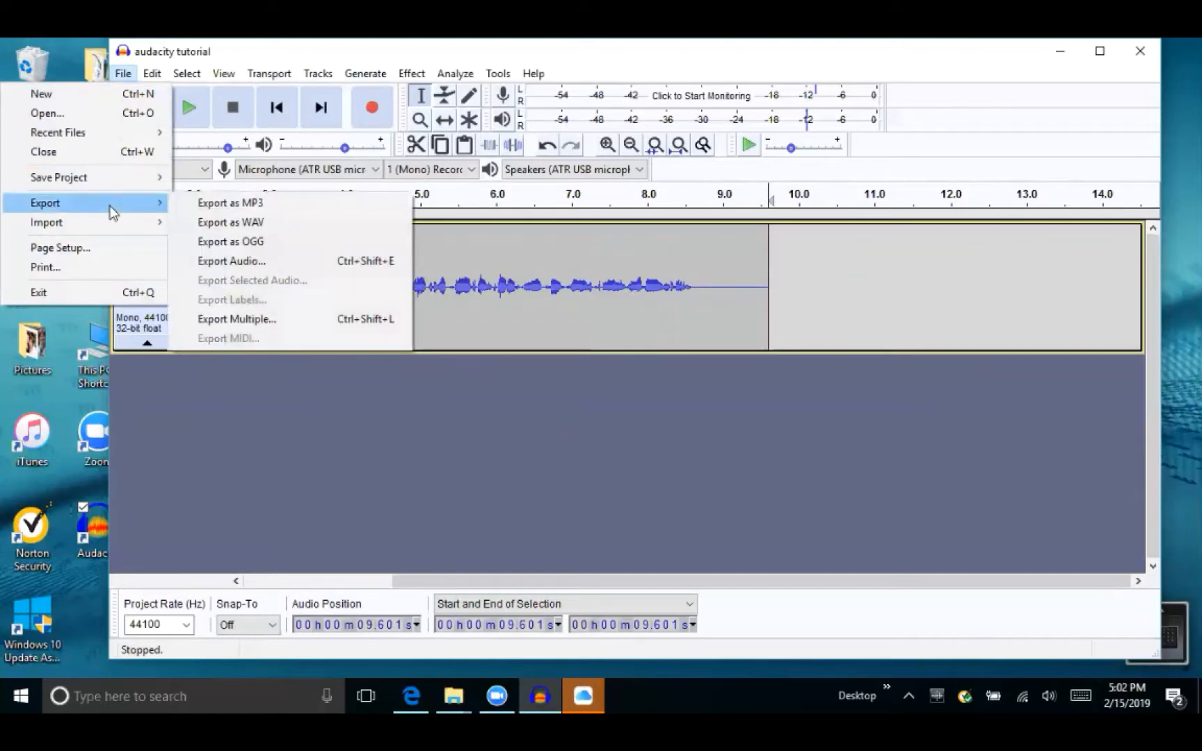
{"action": "left_click", "coordinate": [221, 203]}
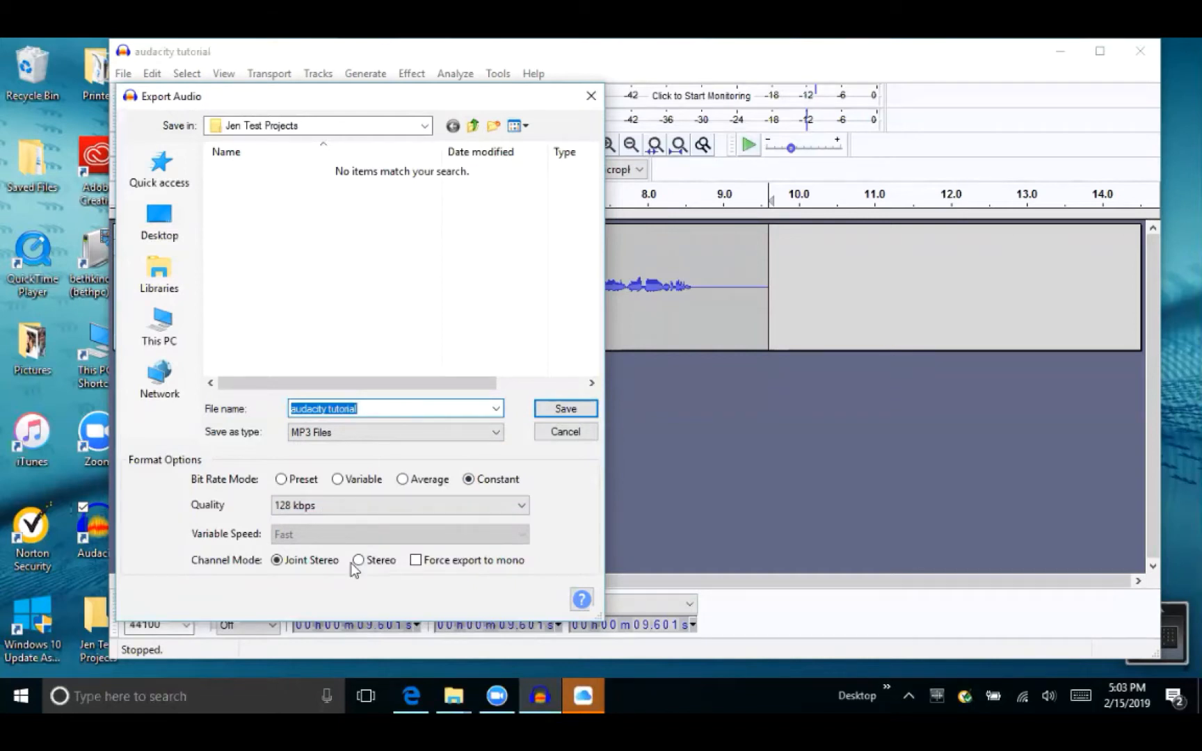
{"action": "left_click", "coordinate": [415, 562]}
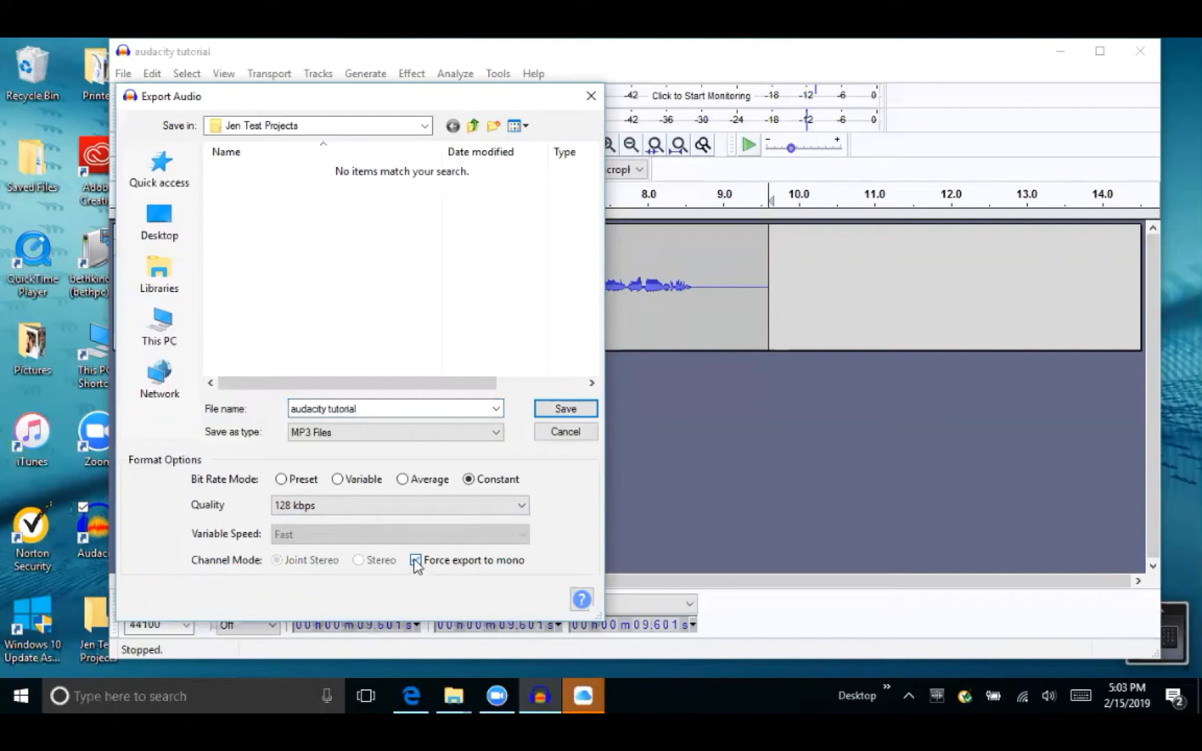
{"action": "left_click", "coordinate": [566, 409]}
Fill in the metadata tags with the artist's full name and the track title "Audacity tutorial", and complete the export.
{"action": "left_click", "coordinate": [595, 269]}
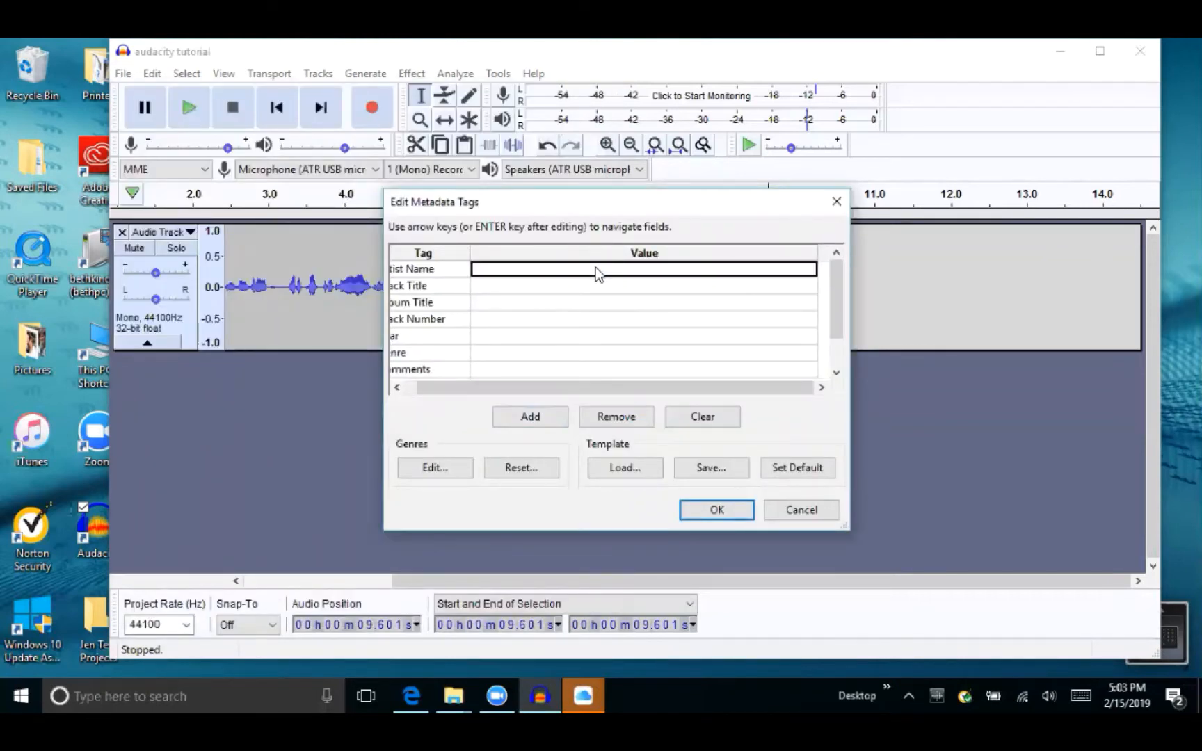
{"action": "type", "text": "Jen Edds"}
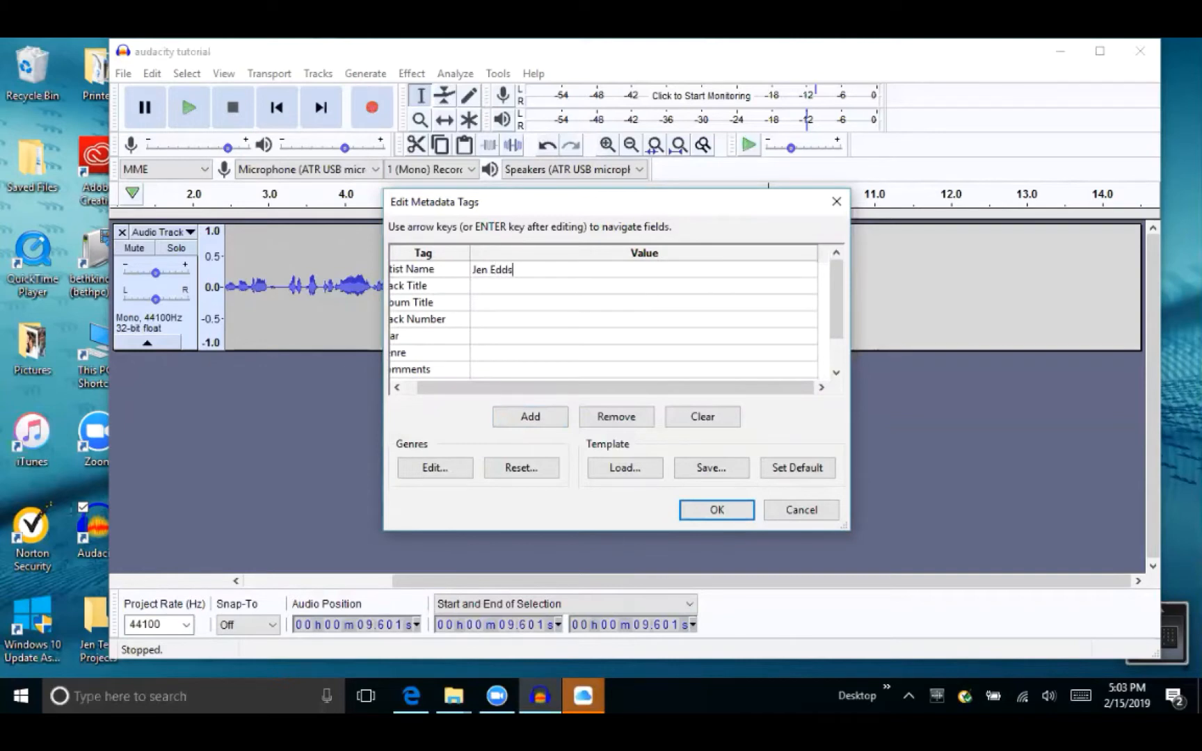
{"action": "left_click", "coordinate": [587, 291]}
{"action": "type", "text": "Audacituy t"}
{"action": "key", "text": "BackSpace"}
{"action": "key", "text": "BackSpace"}
{"action": "key", "text": "BackSpace"}
{"action": "key", "text": "BackSpace"}
{"action": "key", "text": "BackSpace"}
{"action": "type", "text": "tutorial"}
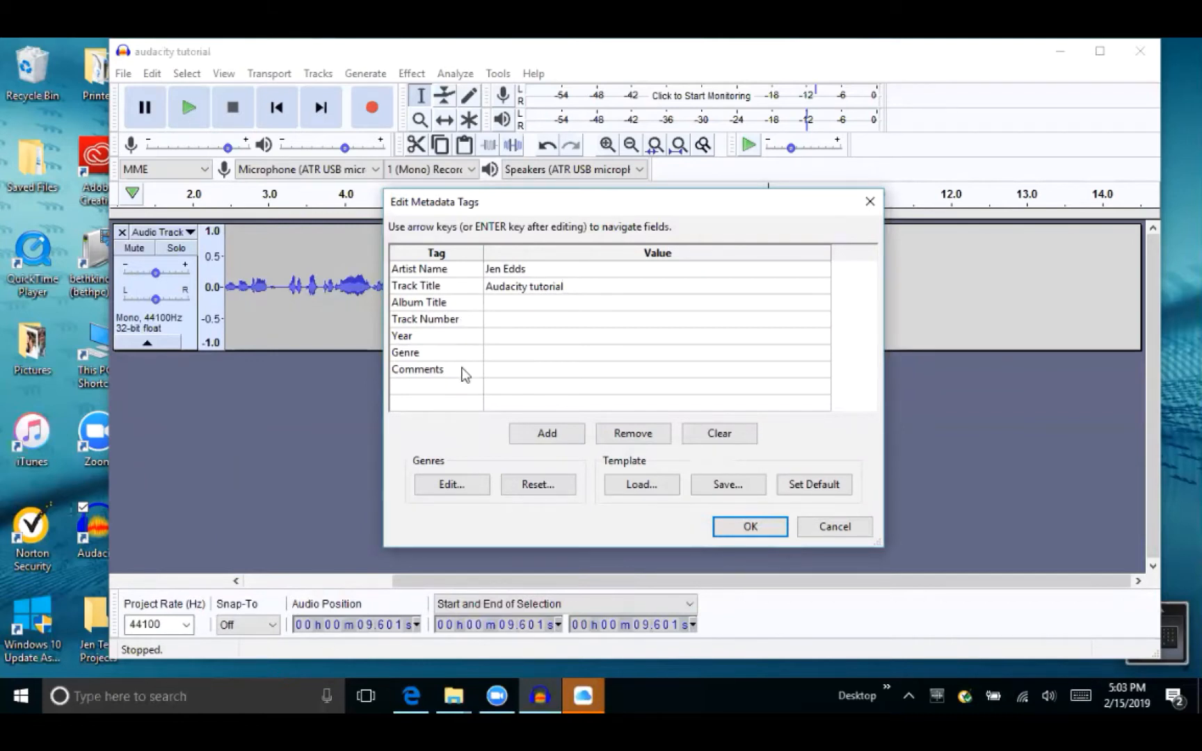
{"action": "left_click", "coordinate": [751, 526]}
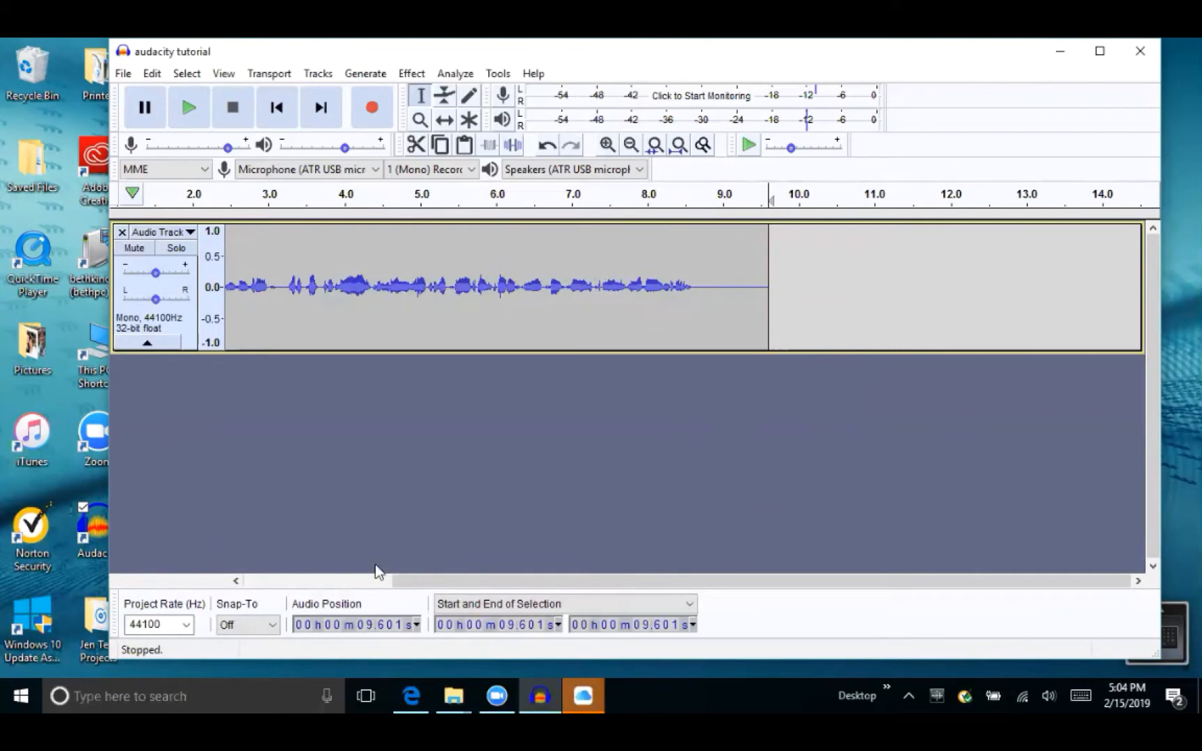
Close the project window and save the changes to the audacity tutorial project.
{"action": "left_click", "coordinate": [1139, 52]}
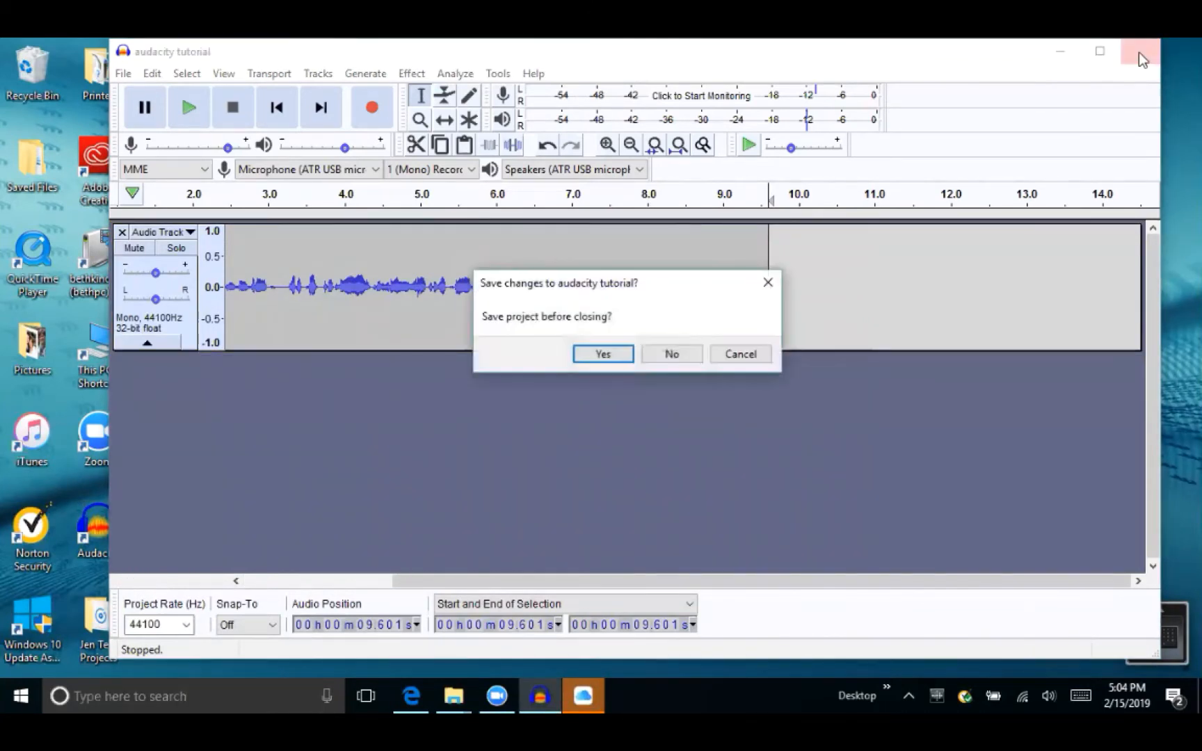
{"action": "left_click", "coordinate": [603, 355]}
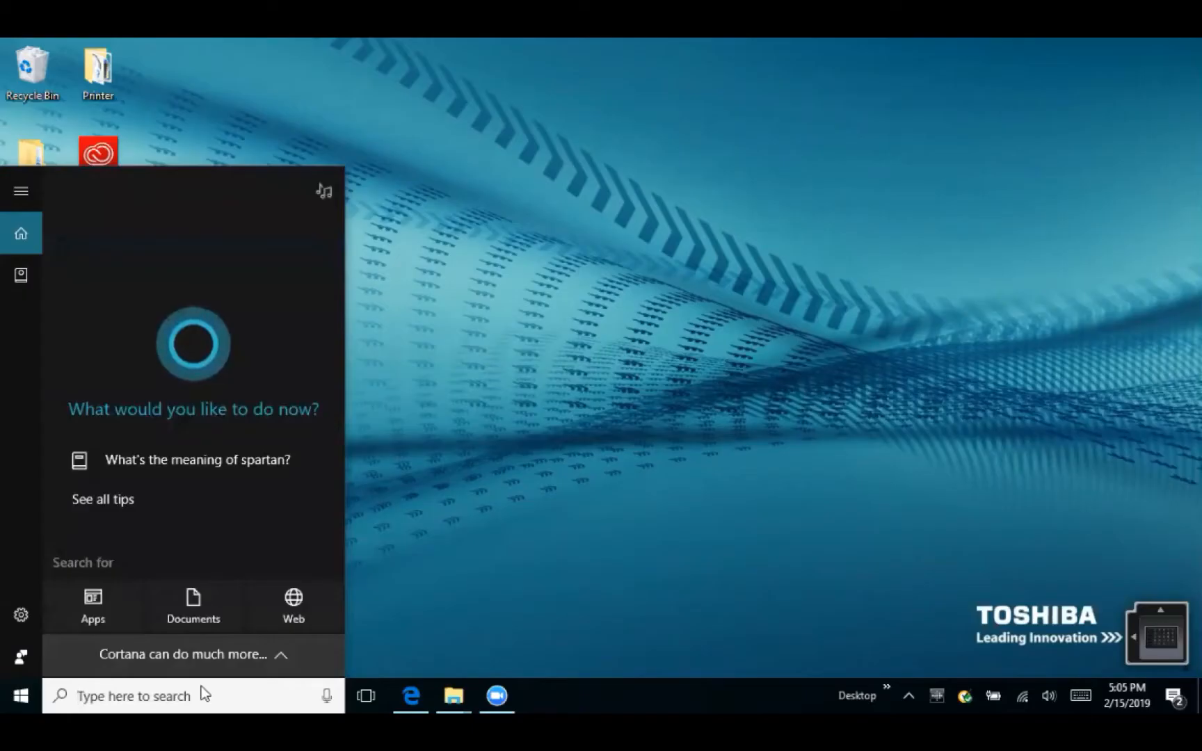
Search Windows for "audacity tu".
{"action": "type", "text": "au"}
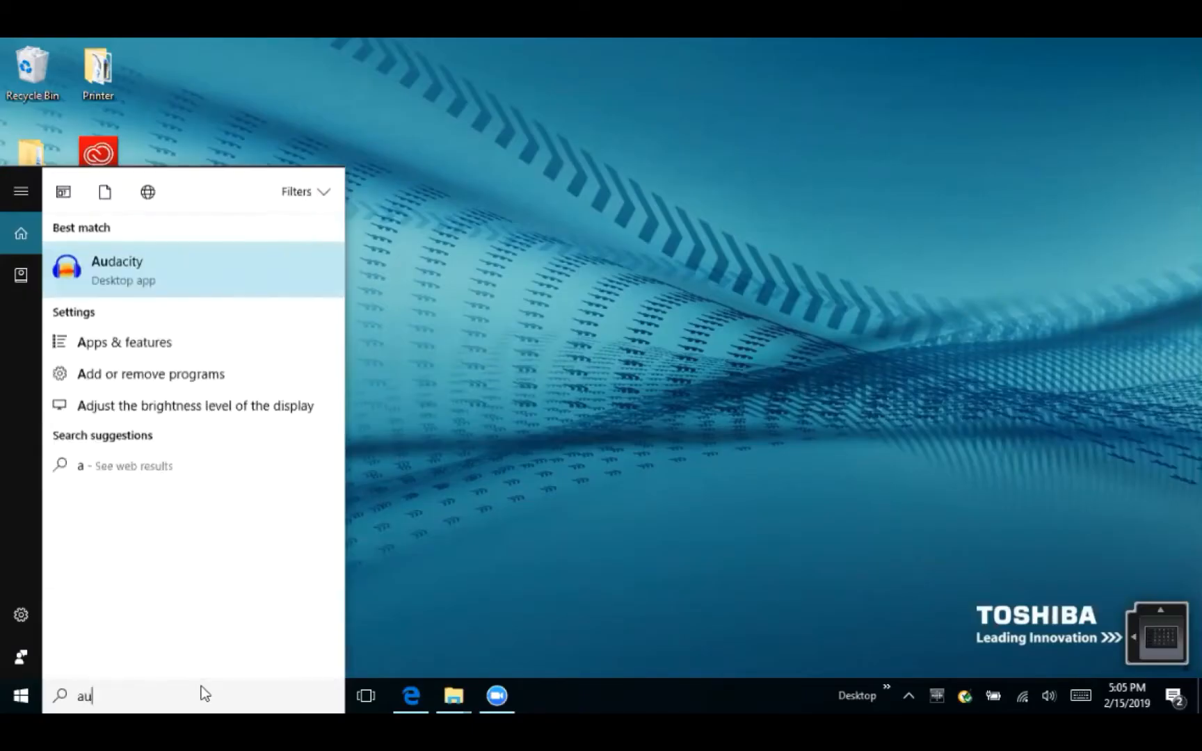
{"action": "type", "text": "dacity tu"}
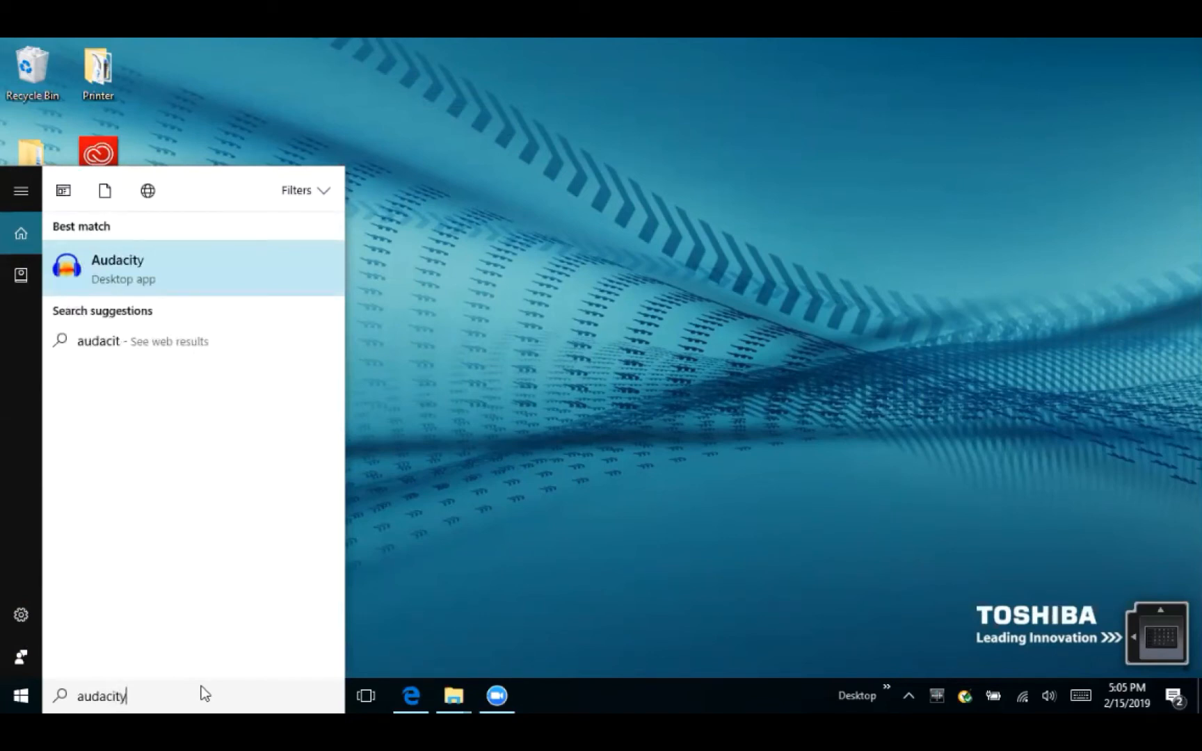